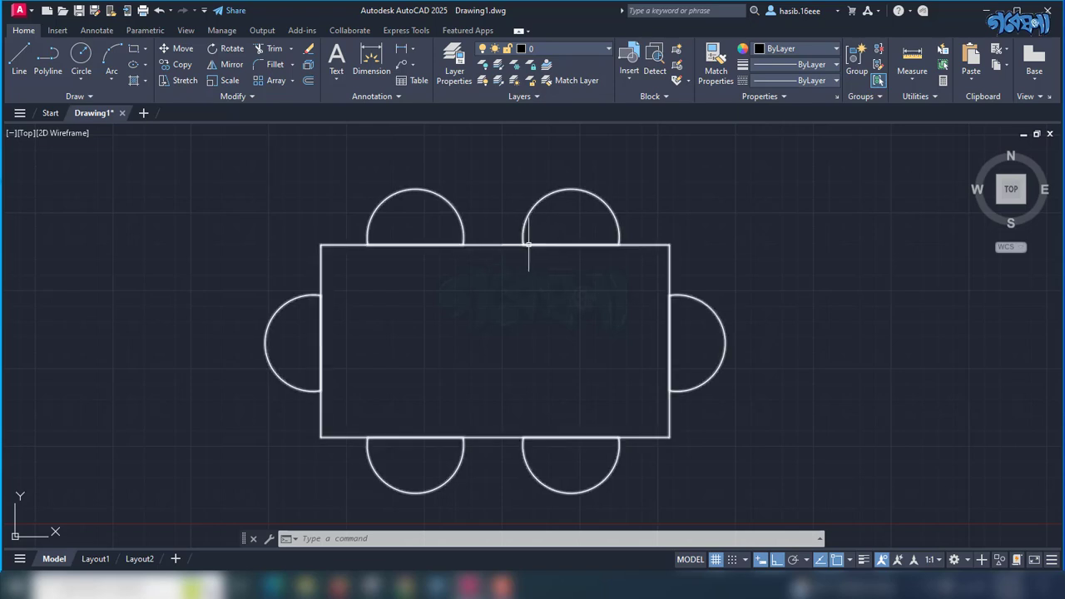
- Open the table-with-chairs block in the Block Editor and look through the available parameters and actions
click(508, 245)
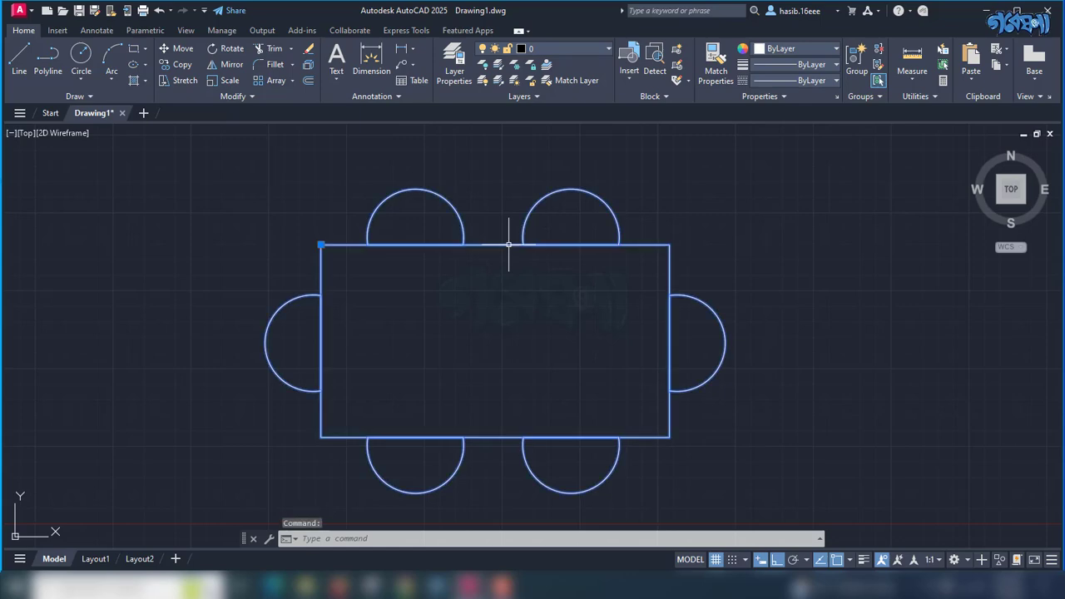
right_click(508, 245)
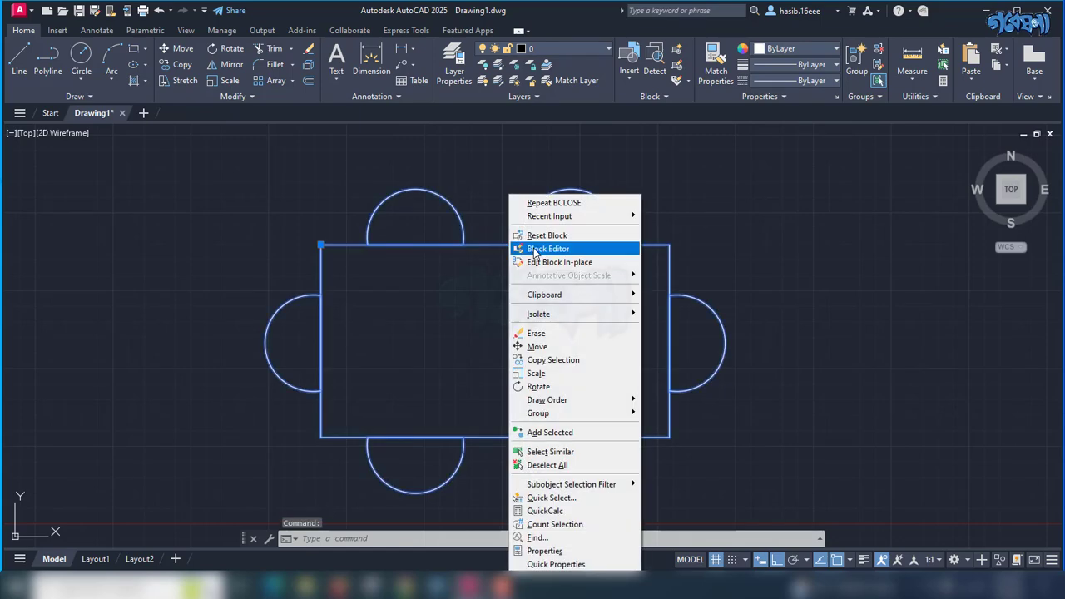
click(535, 250)
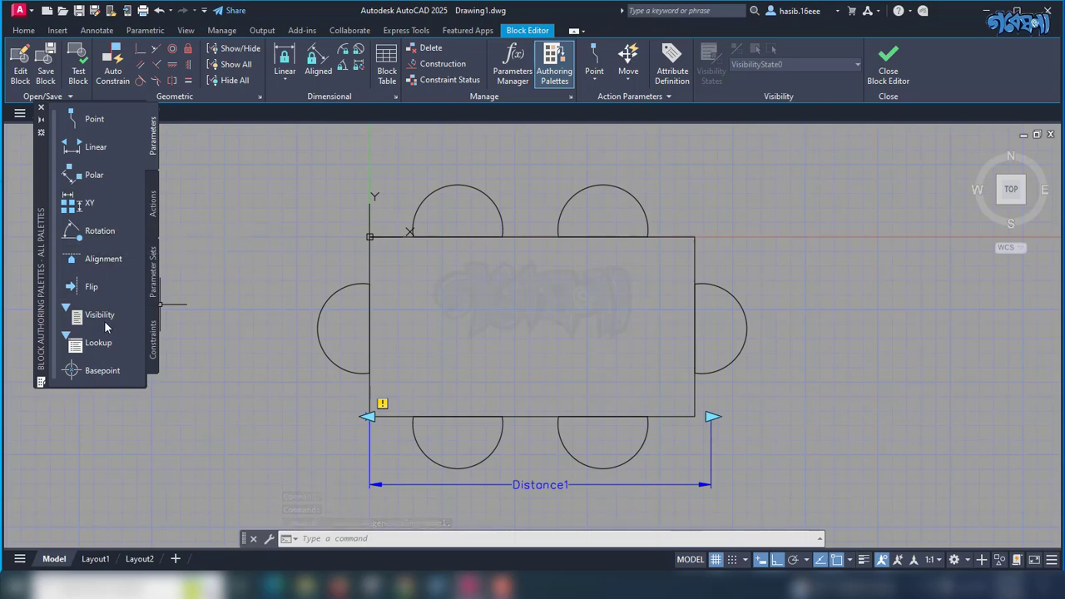
click(154, 205)
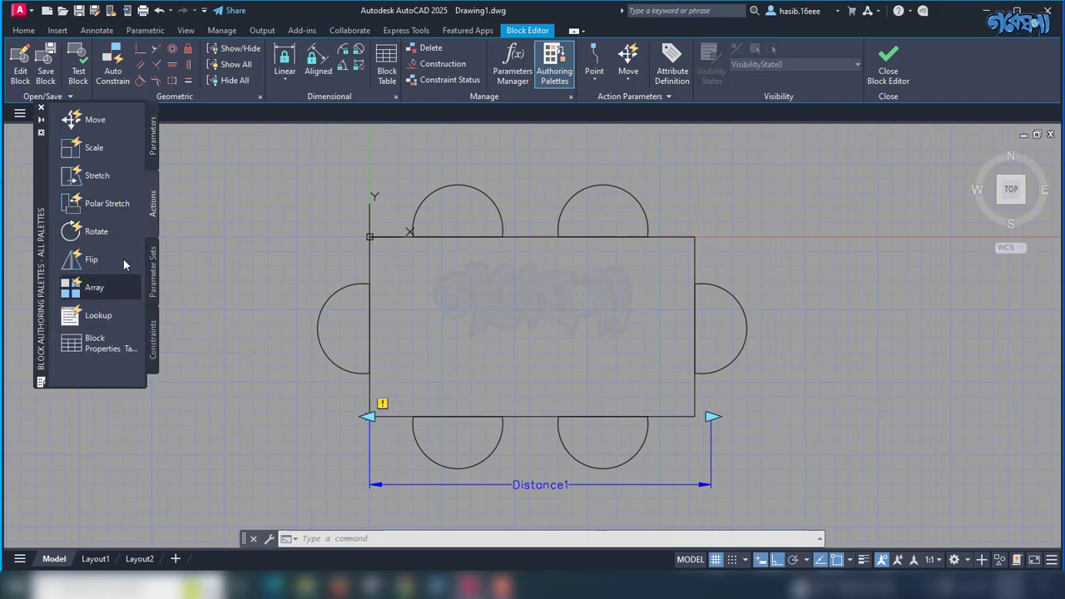
click(153, 141)
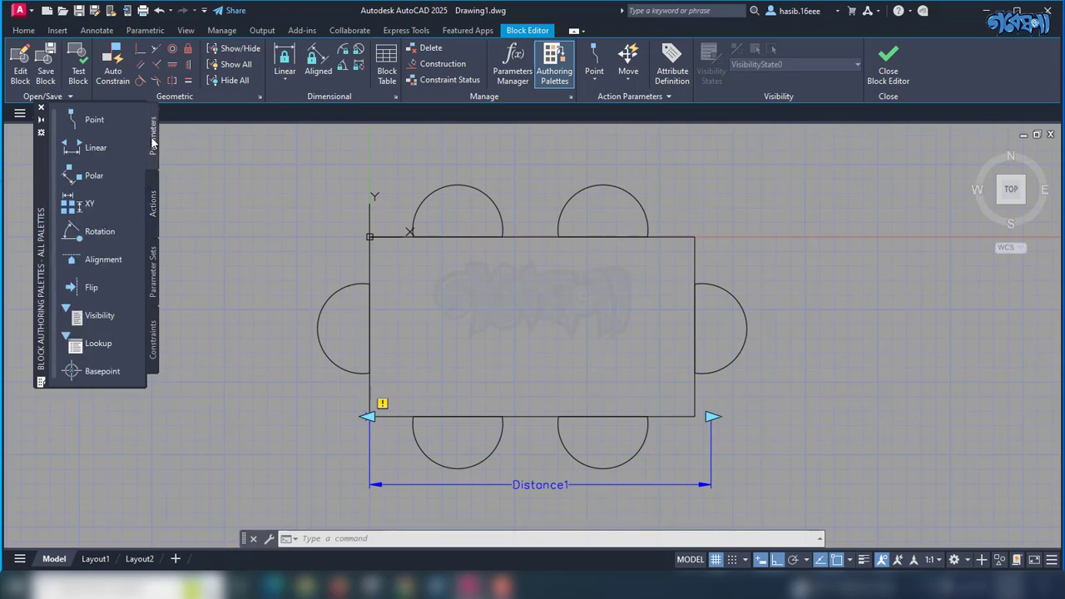
- Replace the existing linear parameter with a new one spanning the table's lower edge corner to corner, with its label below the chairs
click(378, 484)
key(Delete)
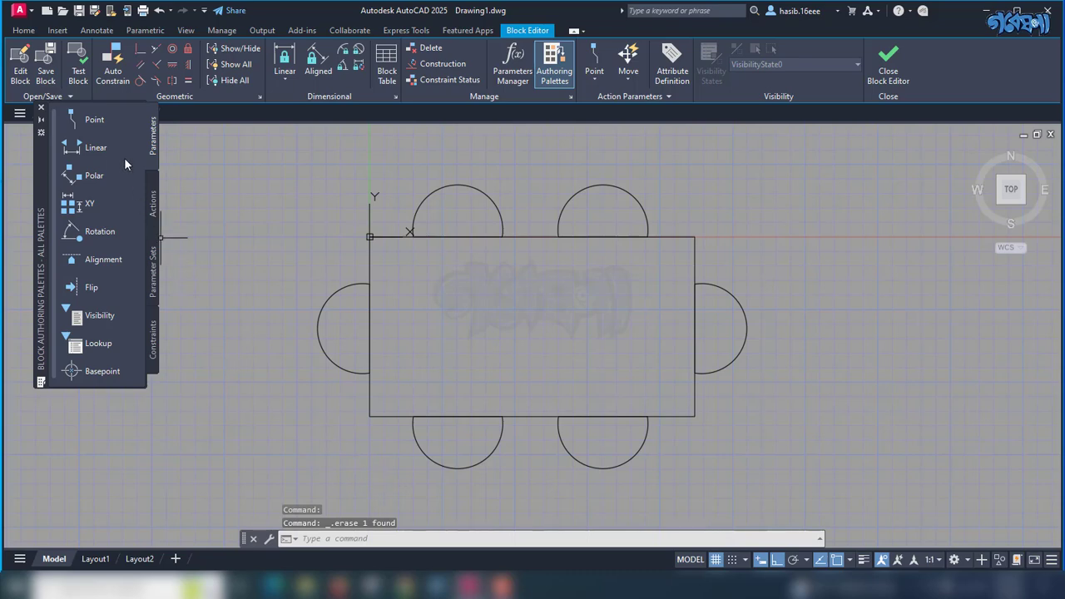
click(96, 147)
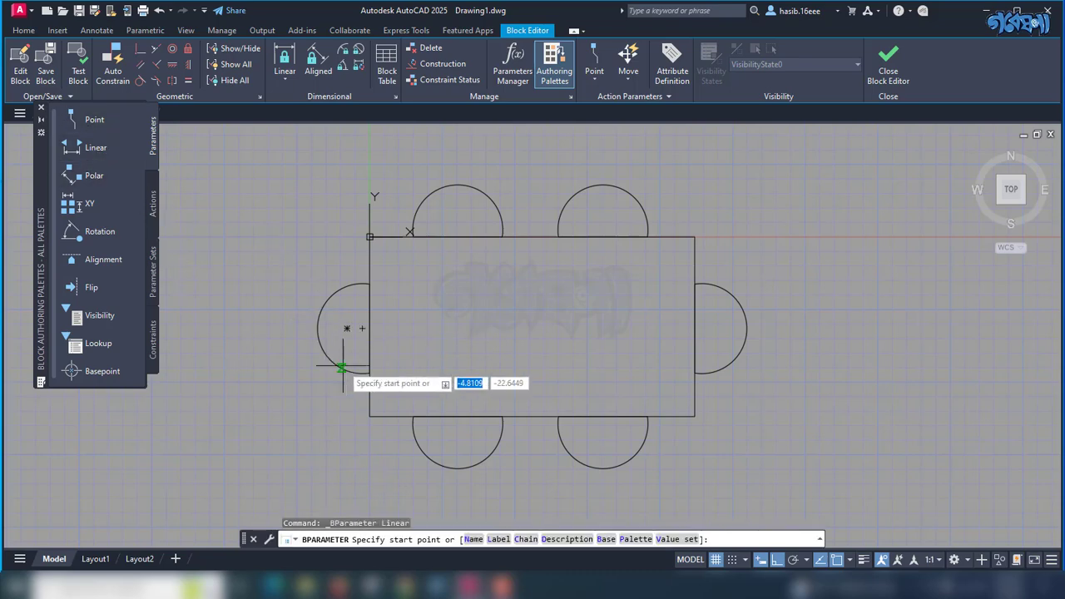
click(370, 416)
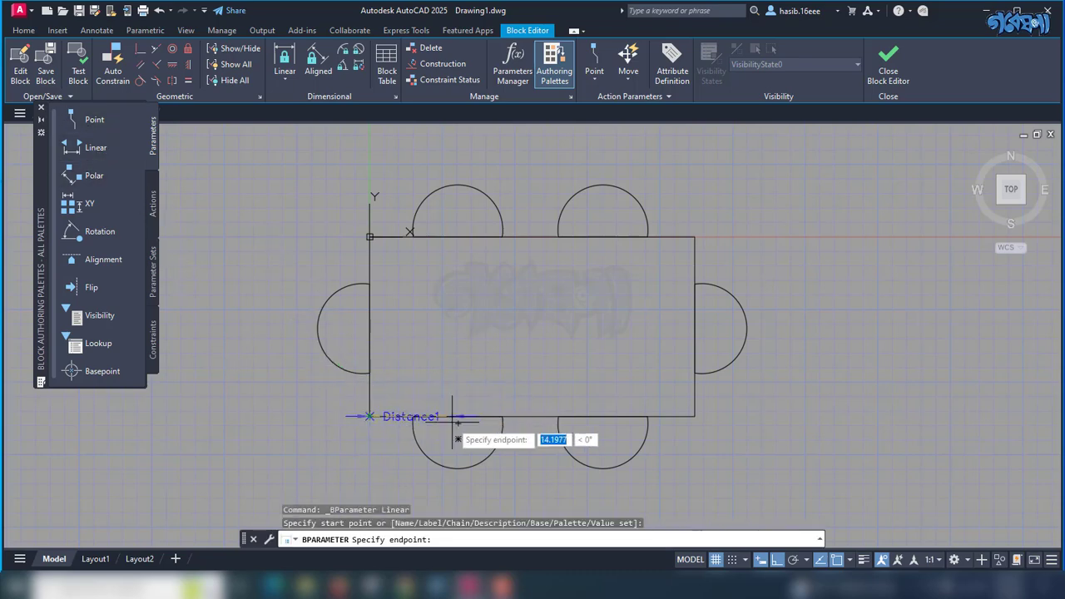
click(695, 416)
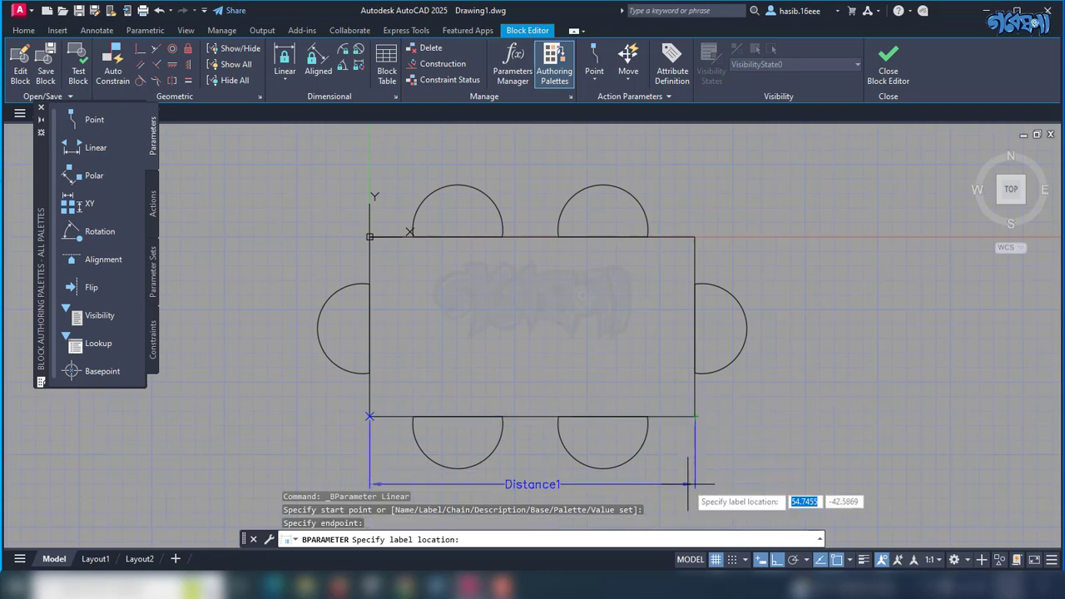
click(690, 484)
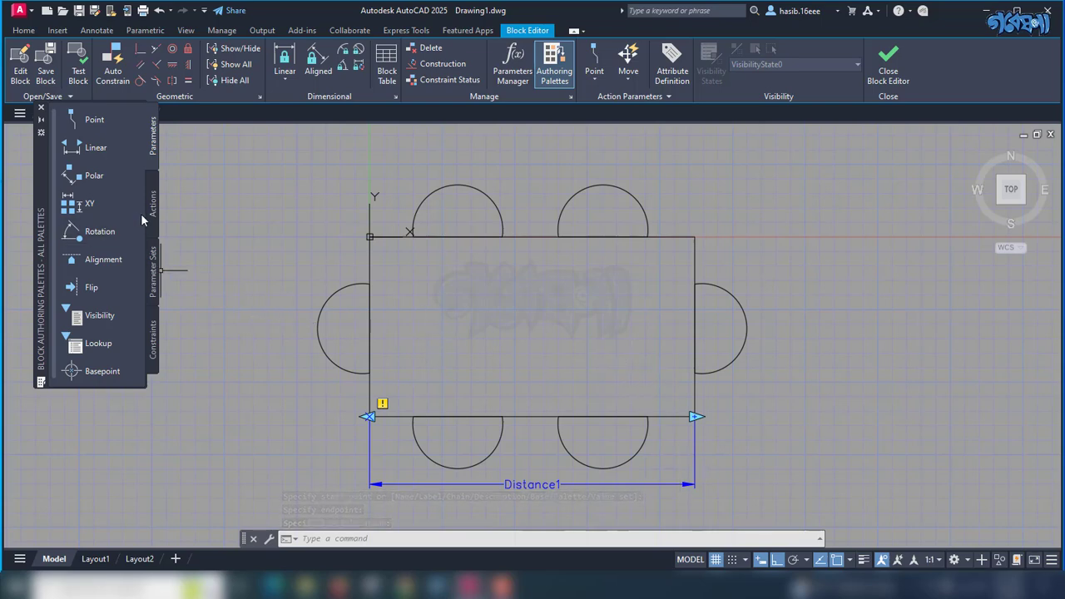
- Set the linear parameter's Number of Grips to 1 in its properties
right_click(375, 485)
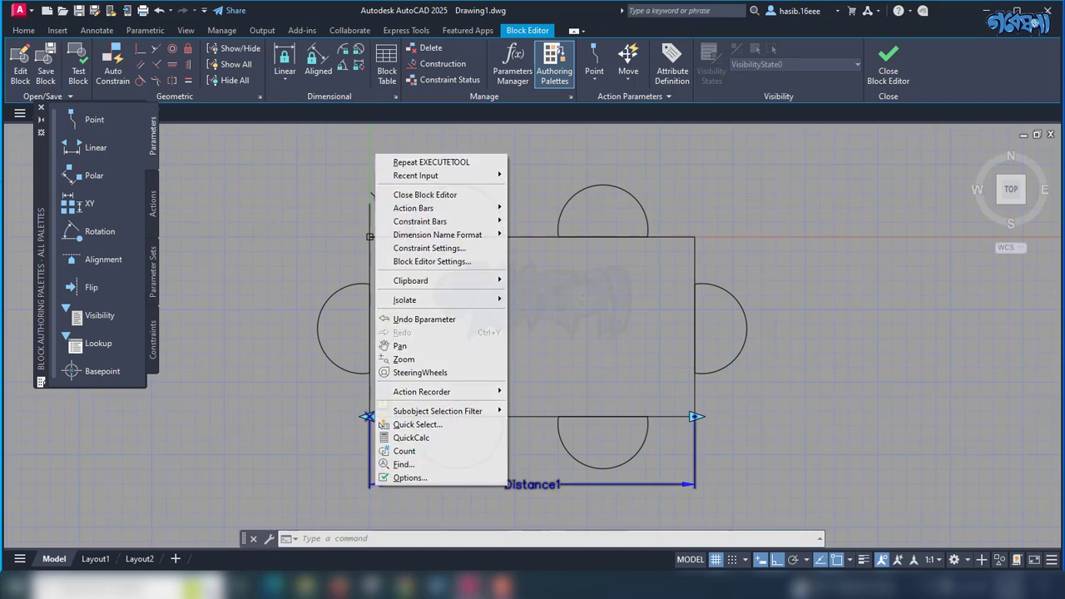
click(372, 484)
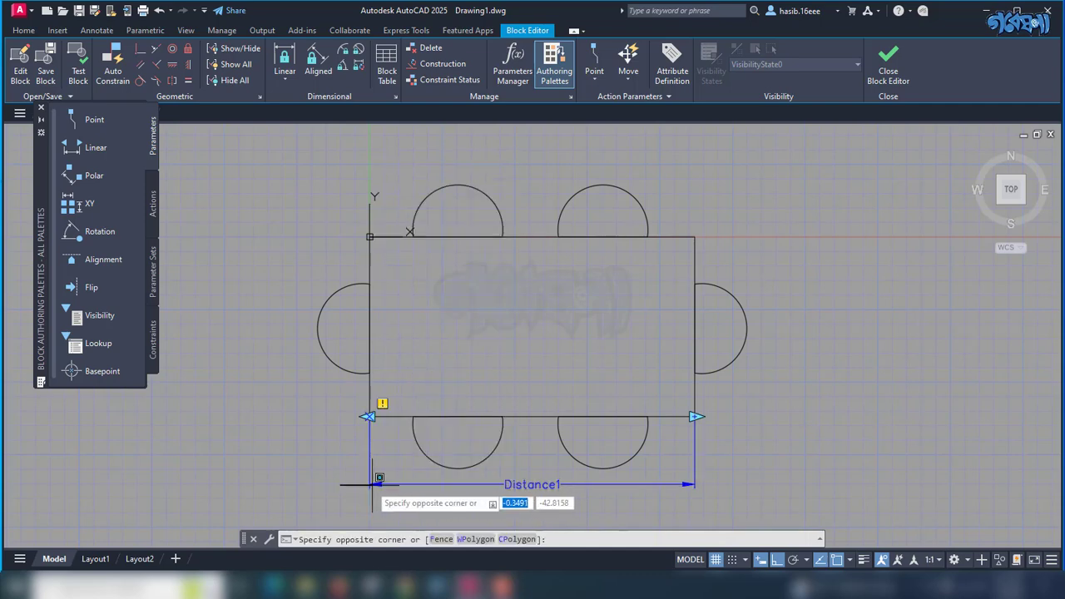
click(384, 480)
right_click(379, 485)
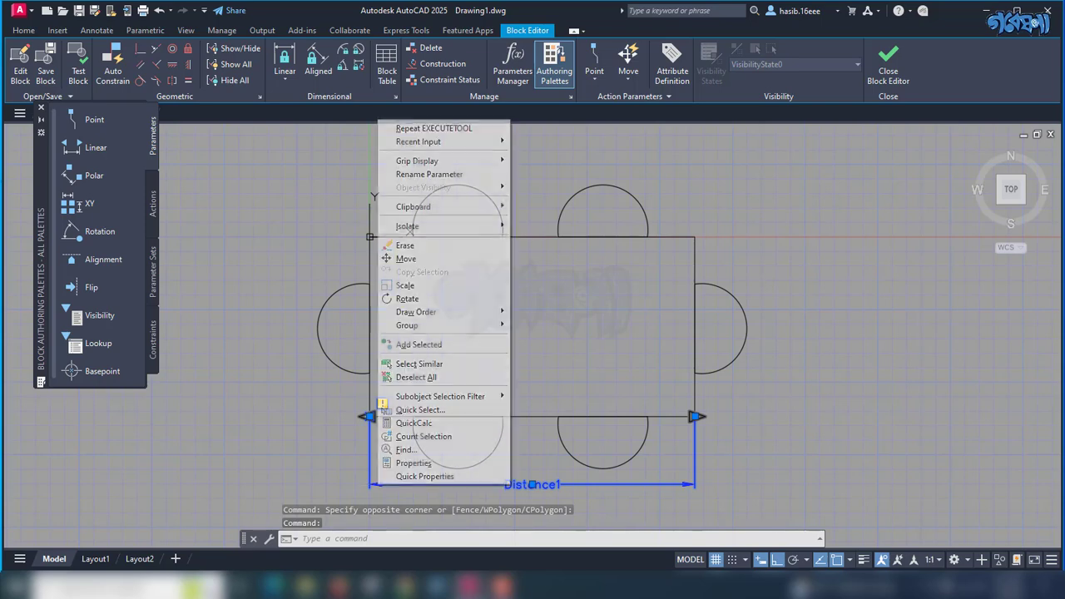
click(414, 463)
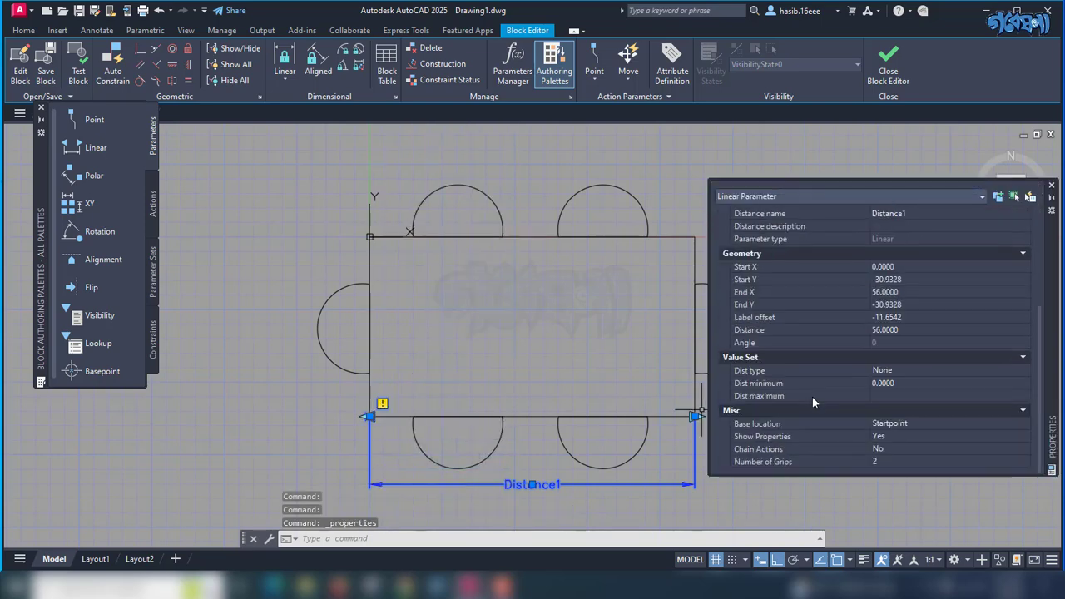
click(898, 462)
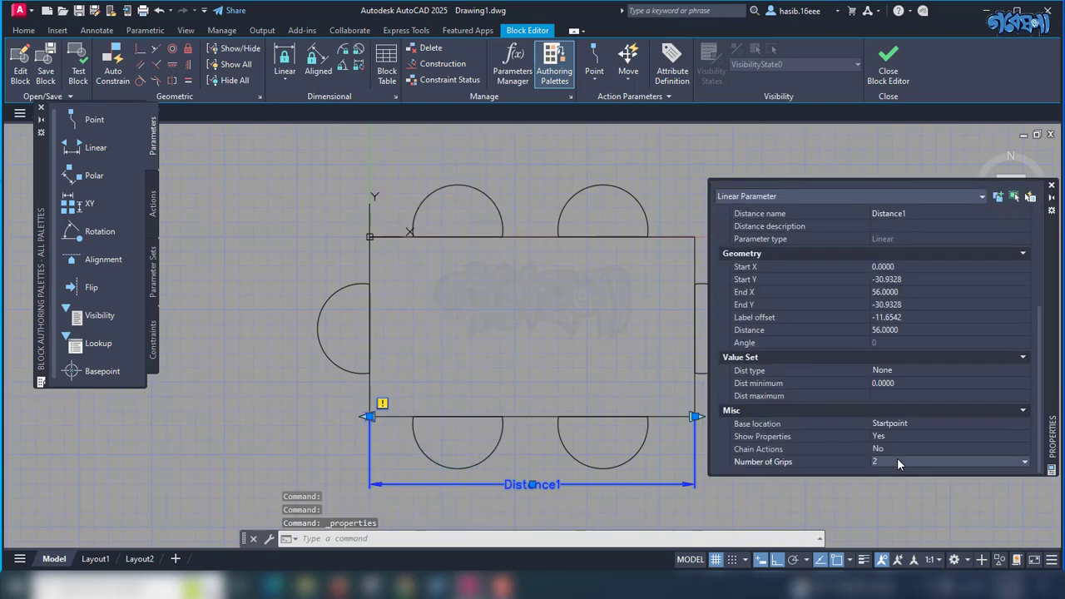
click(898, 461)
click(895, 481)
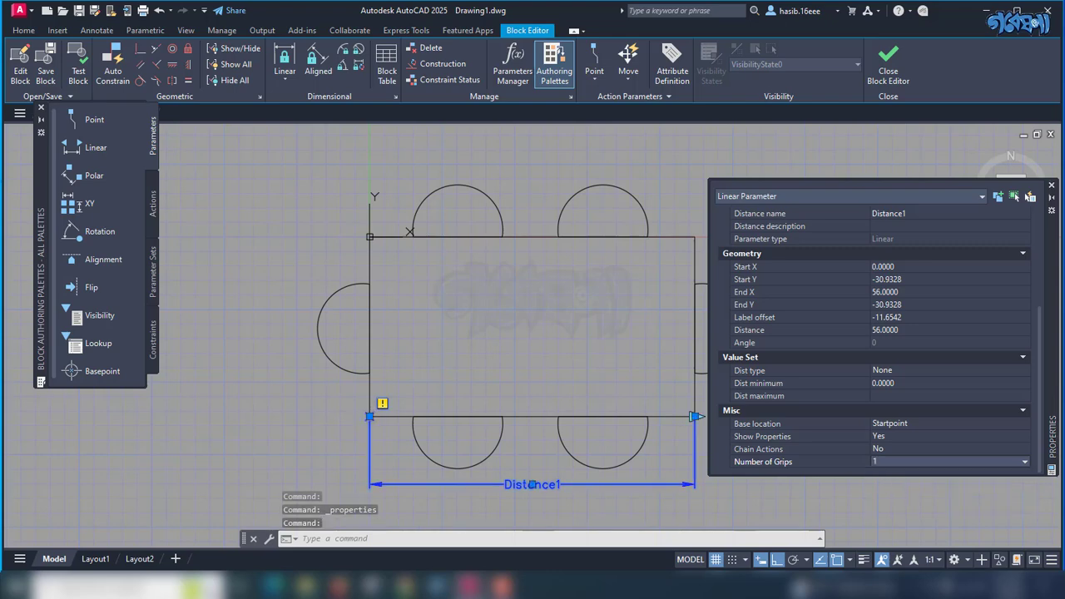
click(1050, 186)
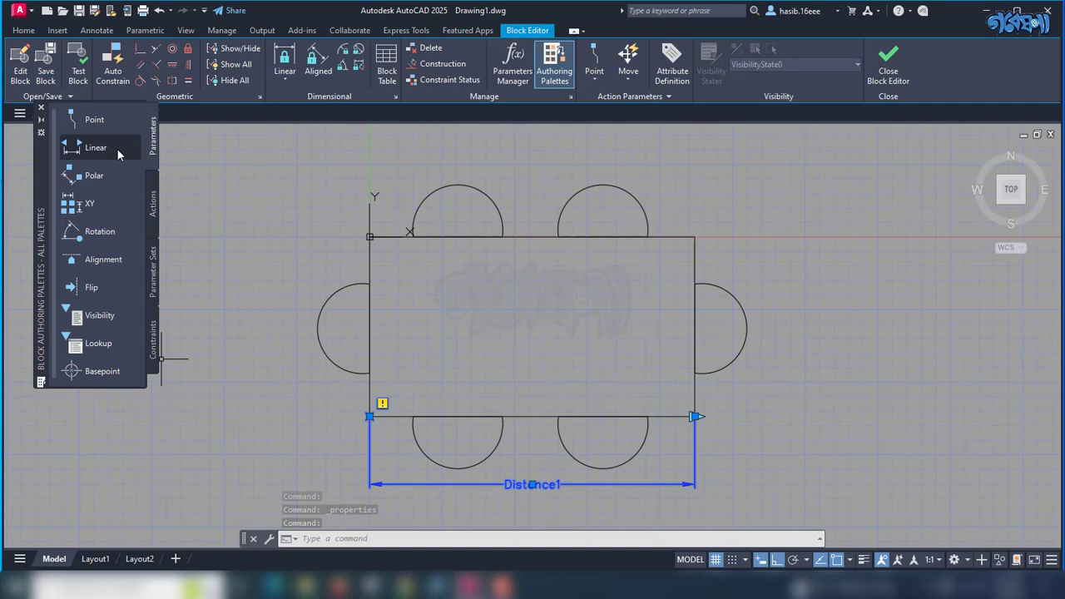
- Add a Stretch action to the linear parameter's right endpoint, framing and selecting the table's right end and the right chair
click(152, 204)
click(85, 182)
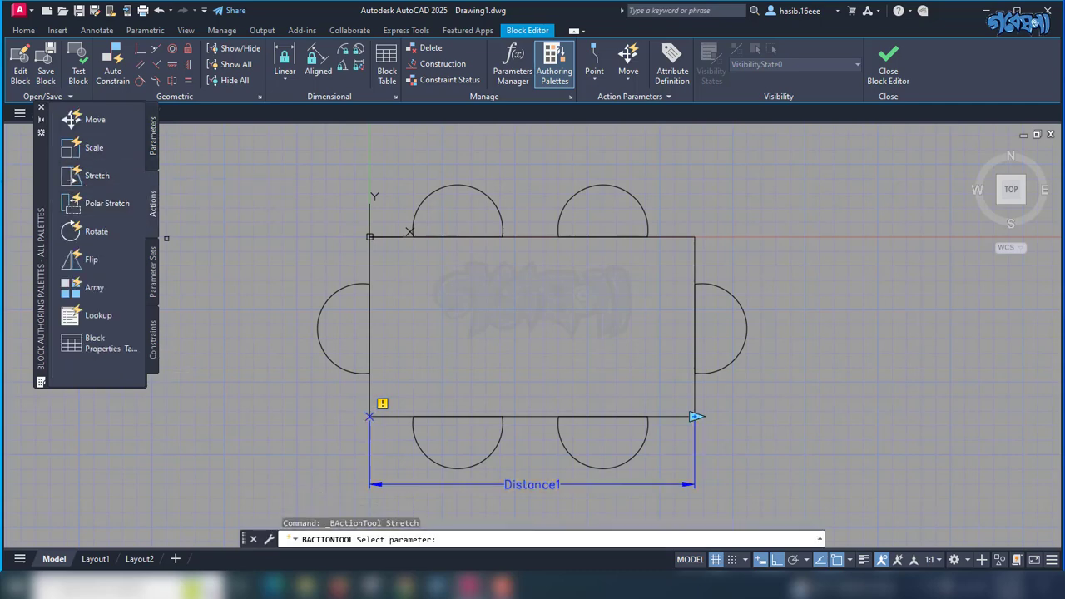
click(689, 482)
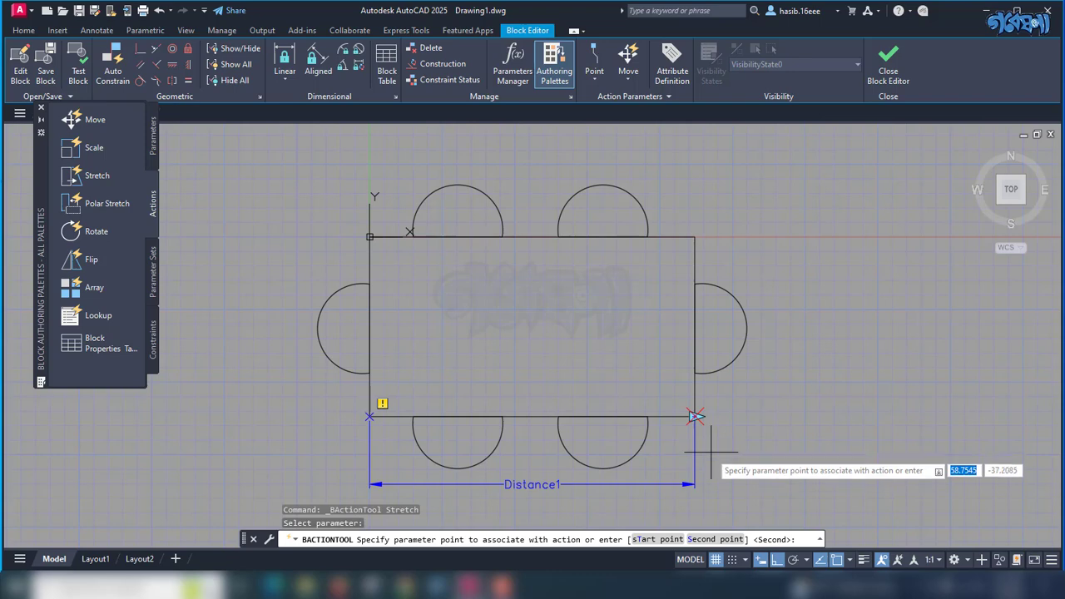
click(696, 416)
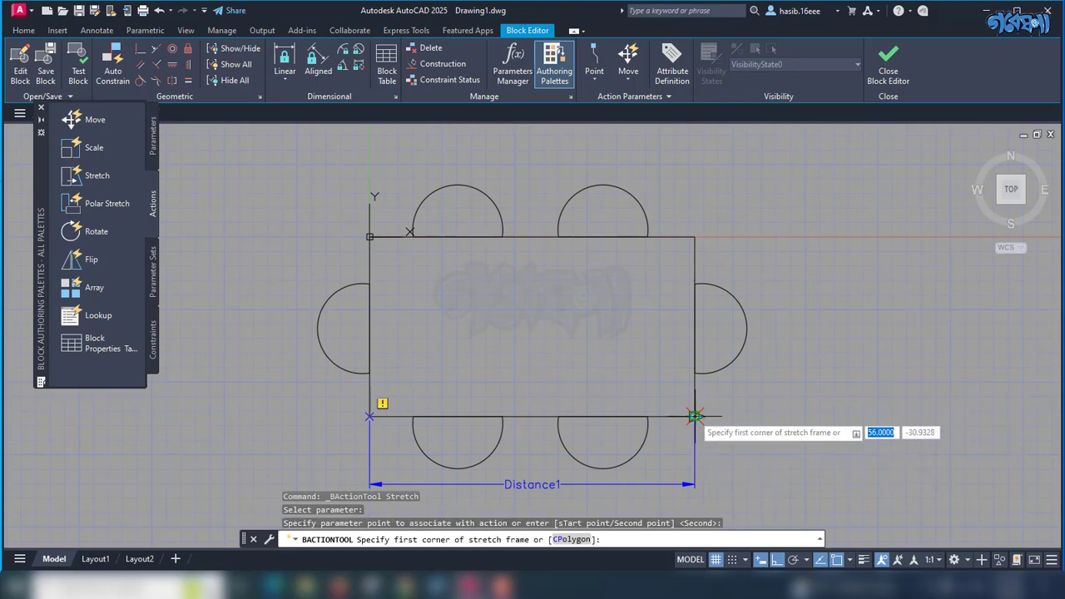
click(780, 197)
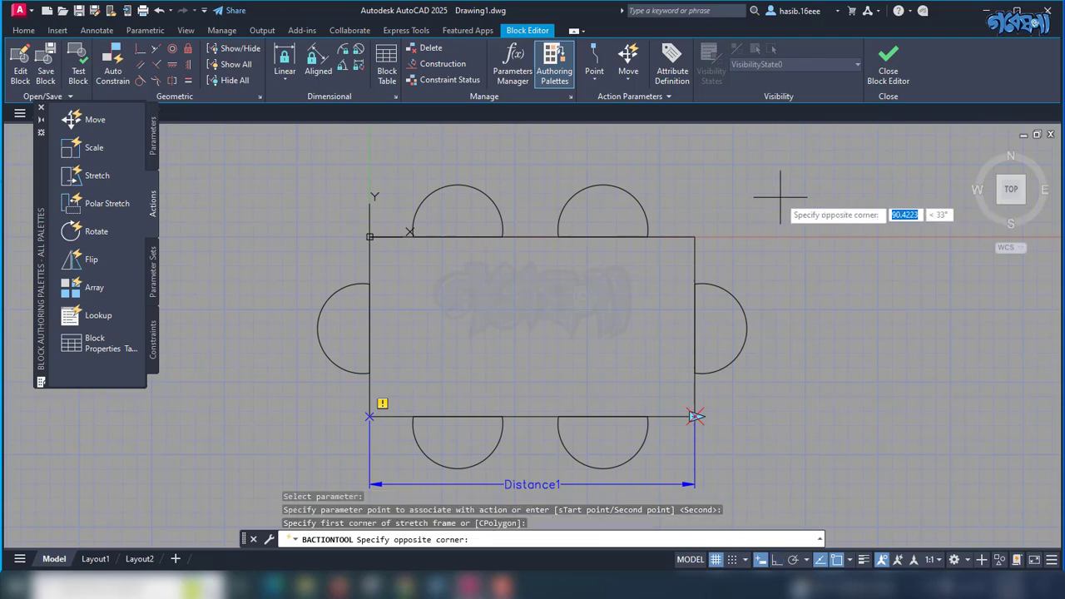
click(660, 447)
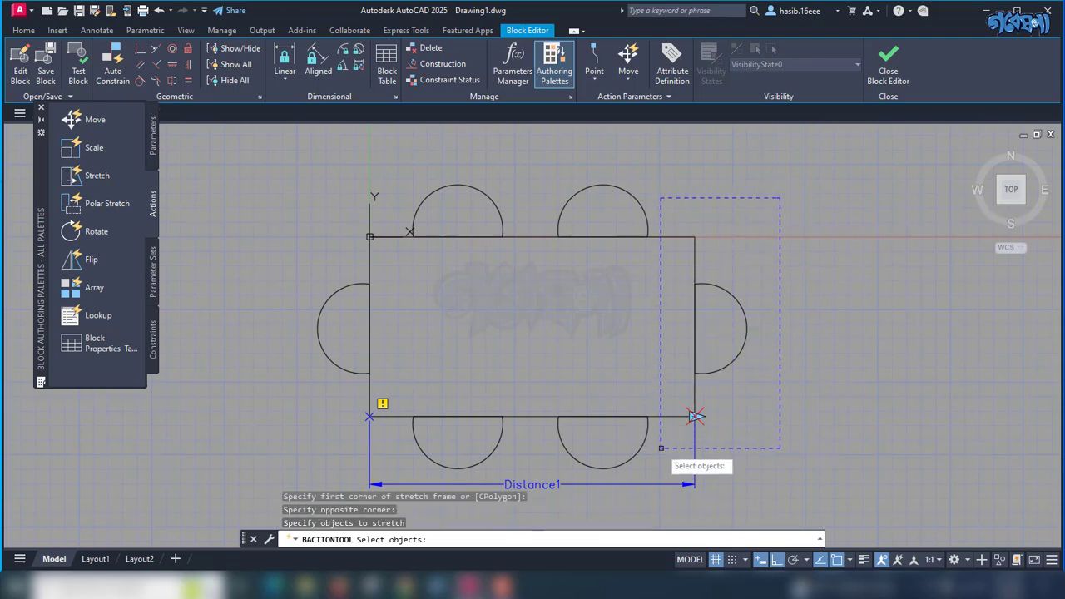
click(756, 211)
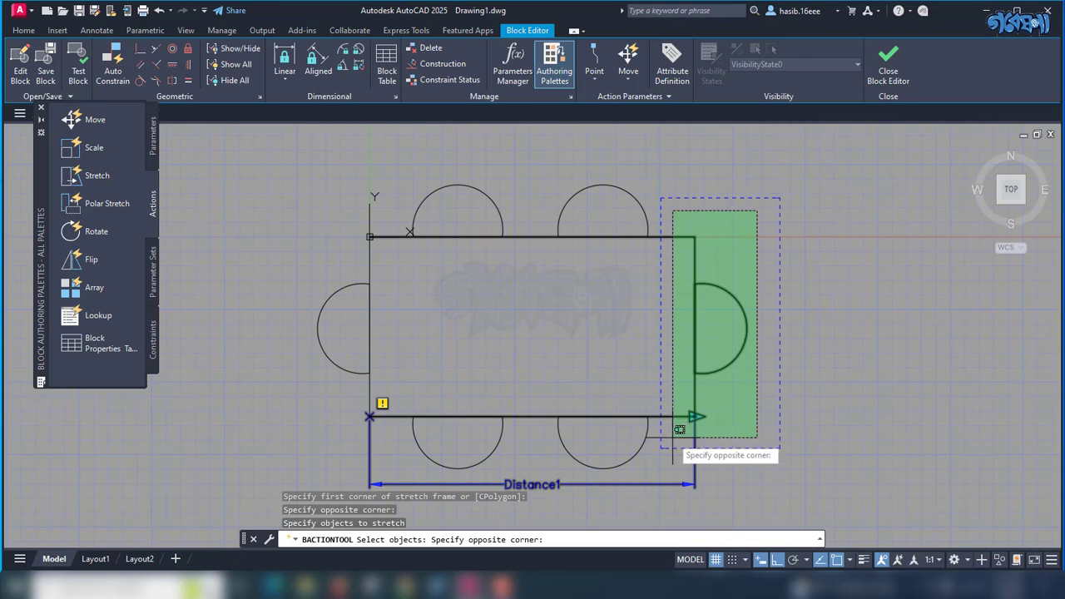
click(673, 436)
key(Return)
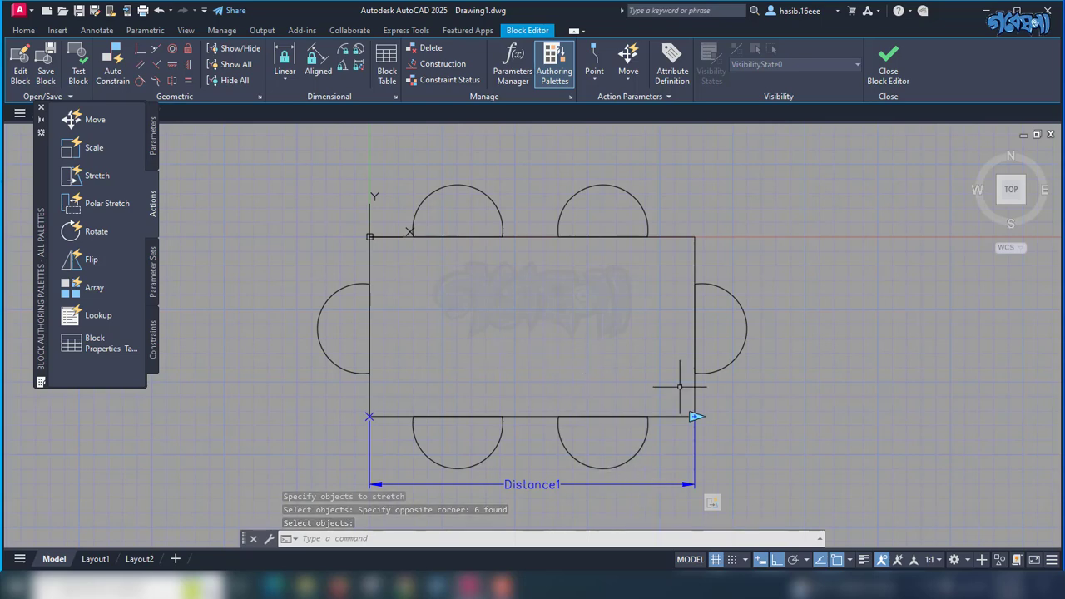
- Test the block in a test window by pulling the table's lower right corner outward
click(80, 71)
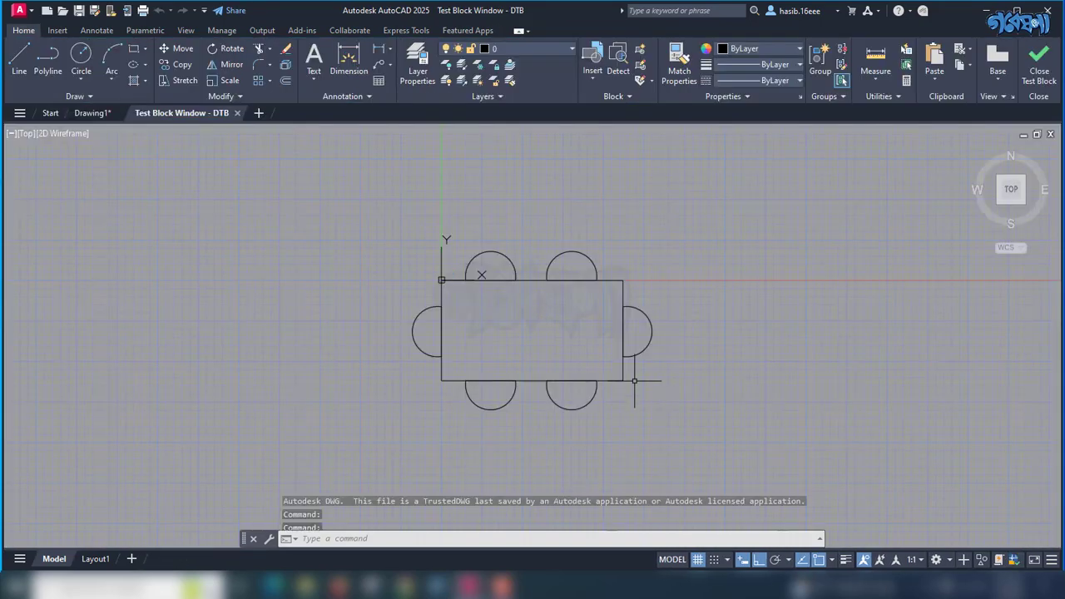
click(622, 378)
click(622, 381)
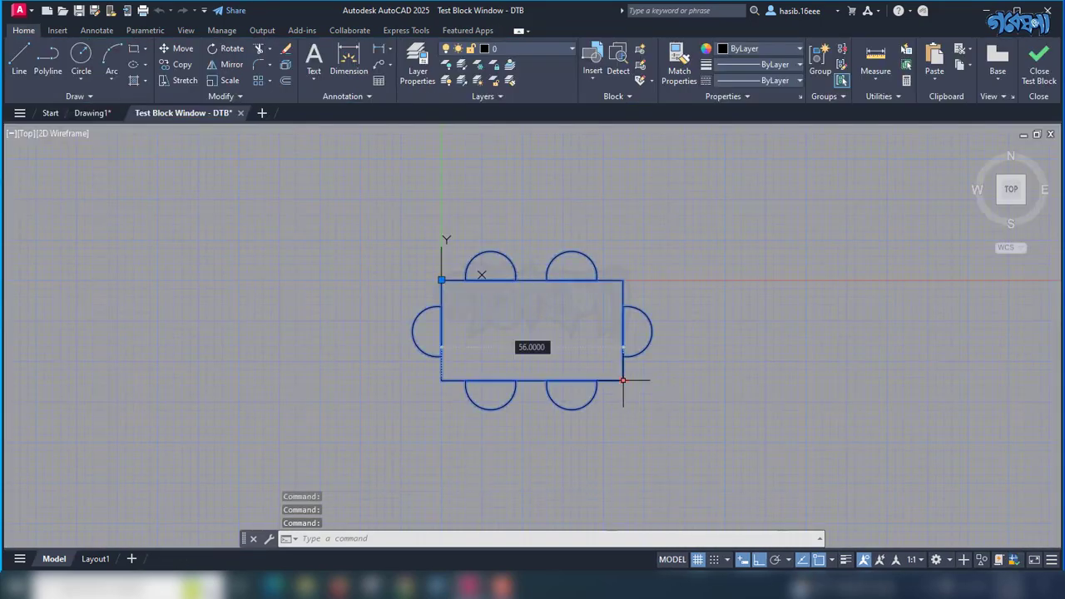
click(709, 387)
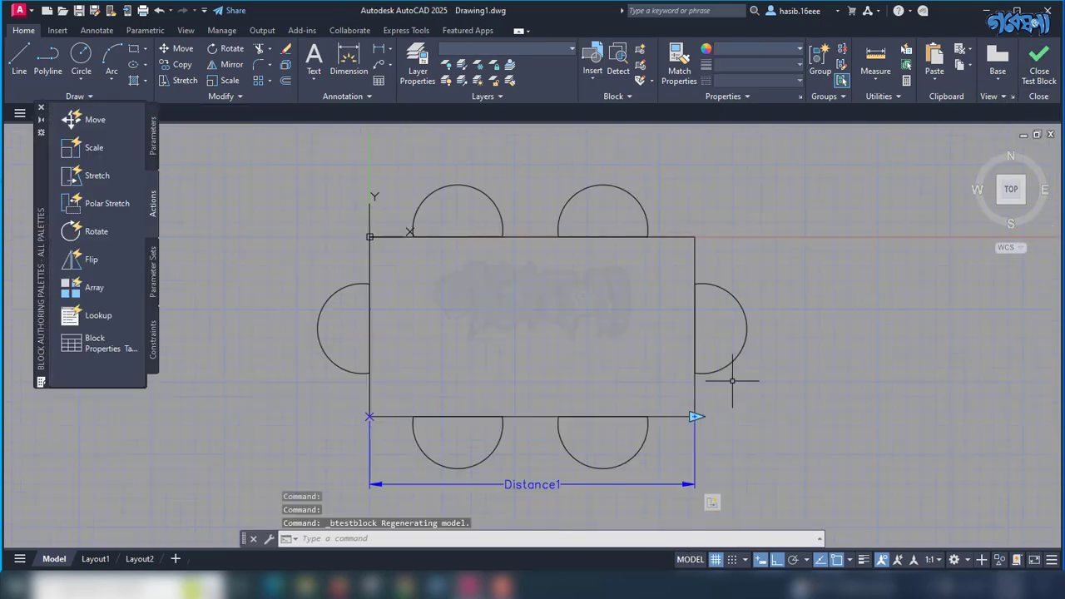
click(83, 291)
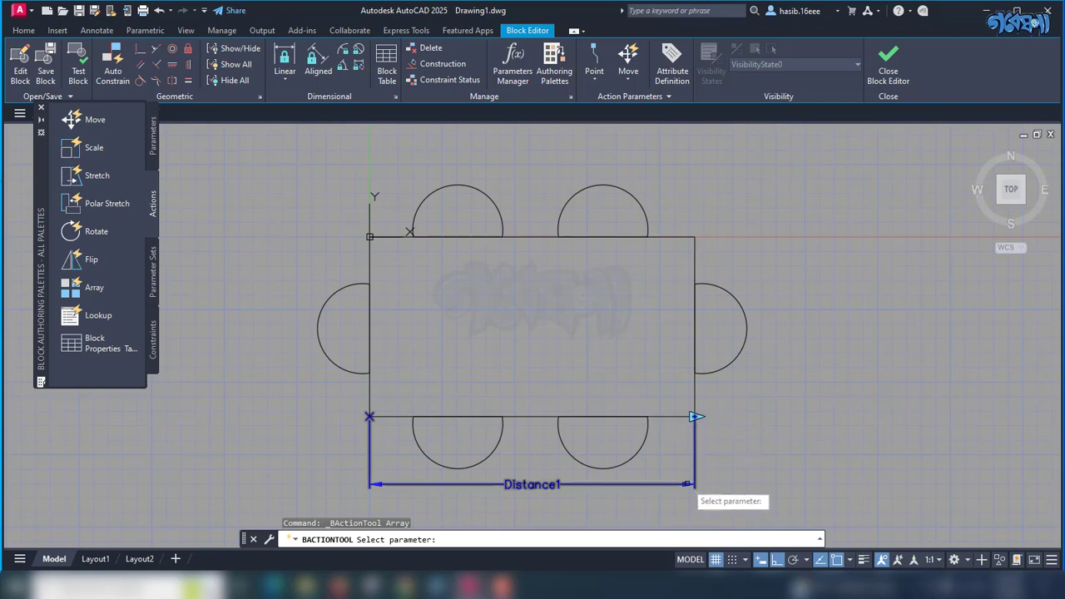
click(685, 483)
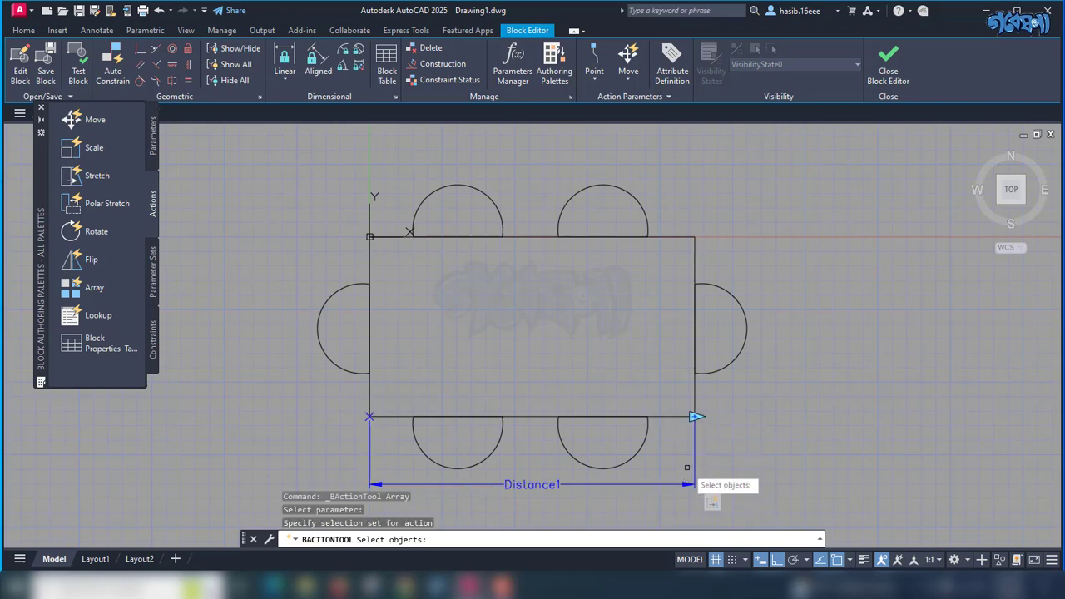
click(483, 194)
click(510, 444)
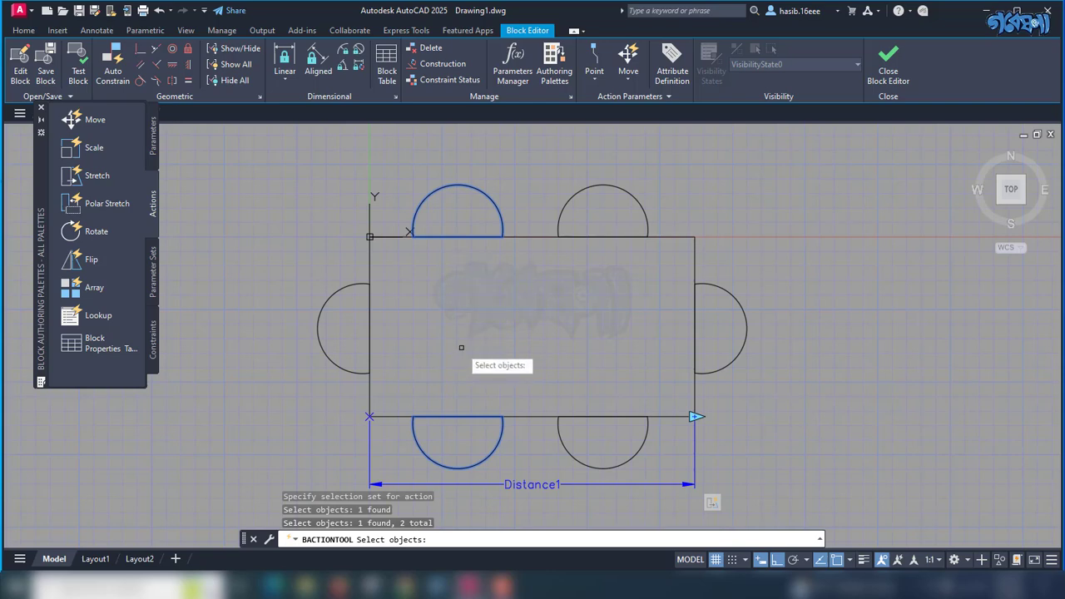
key(Return)
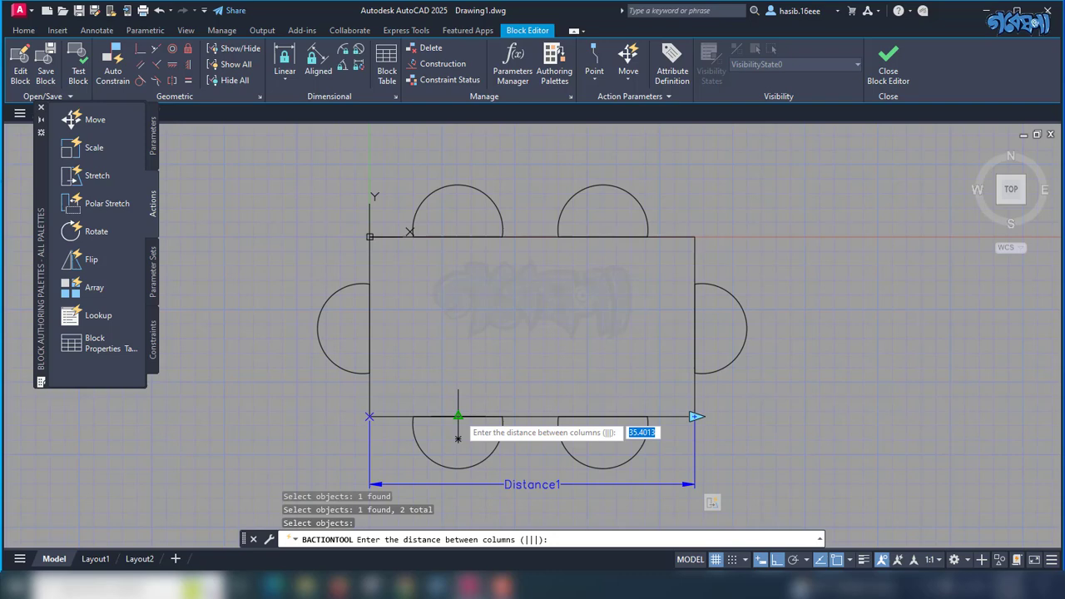
click(458, 416)
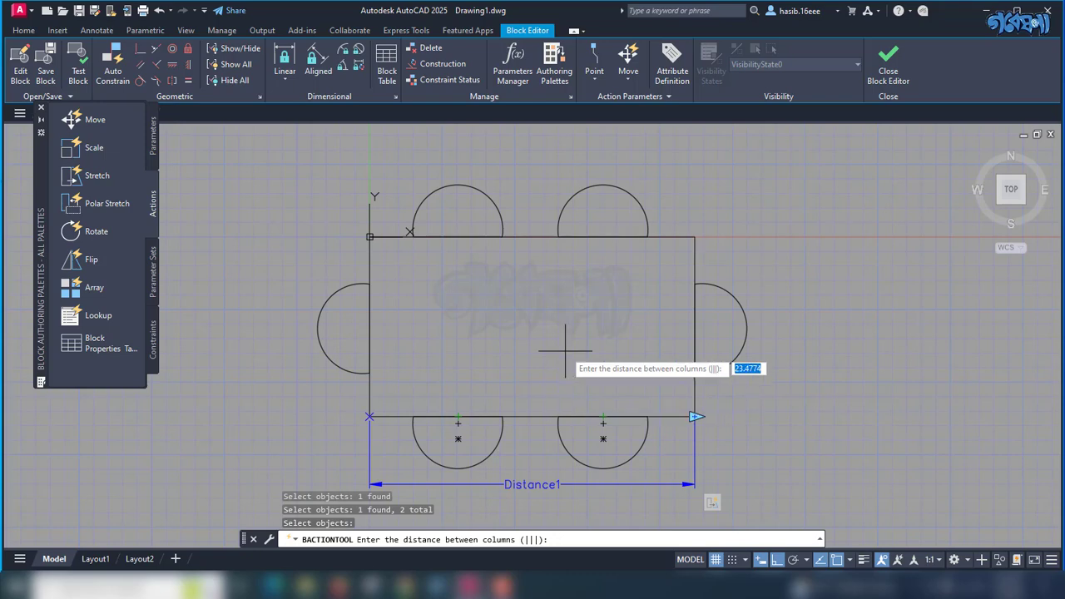
key(Escape)
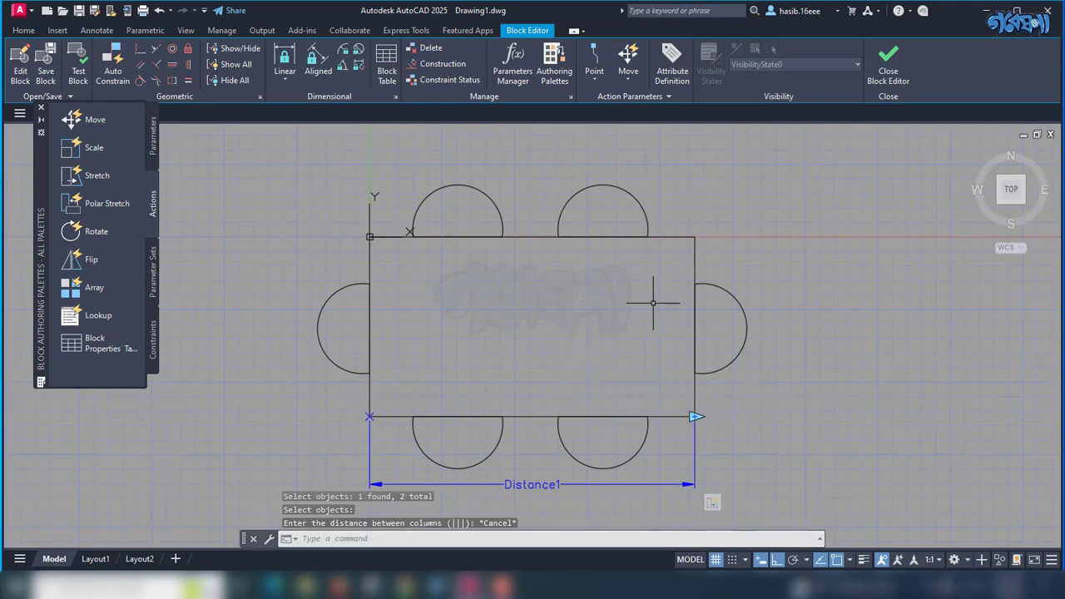
- Measure the center-to-center distance between the two chairs along the table's lower edge
click(23, 31)
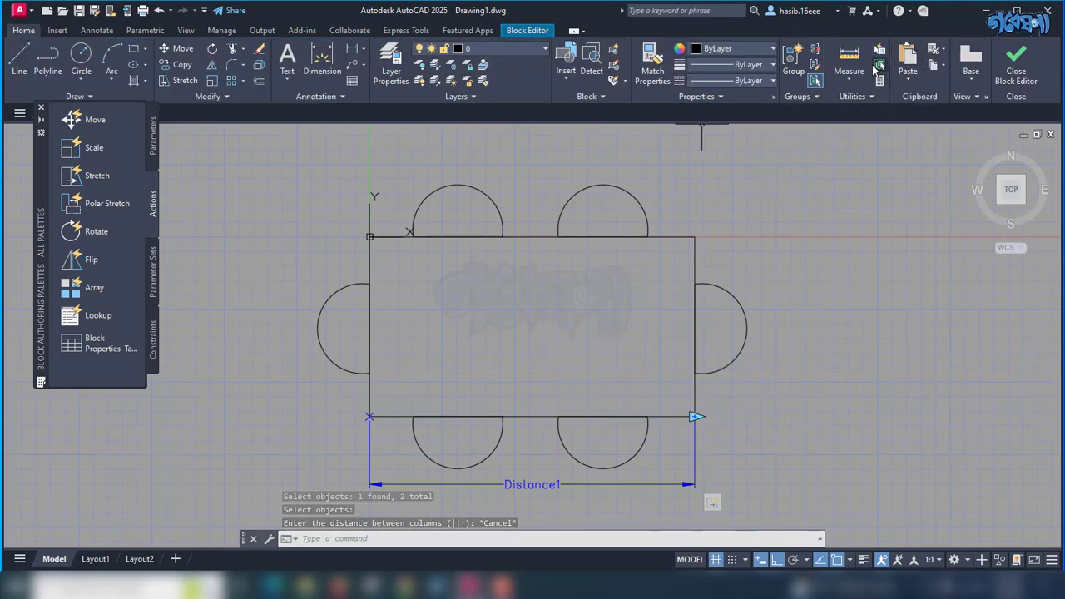
click(849, 75)
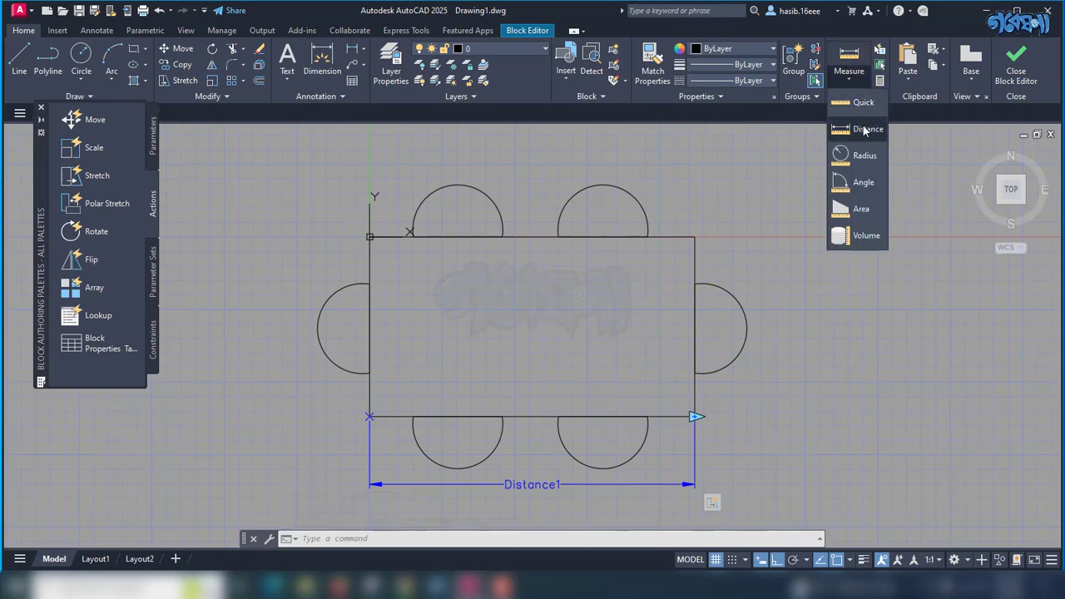
click(865, 130)
click(457, 418)
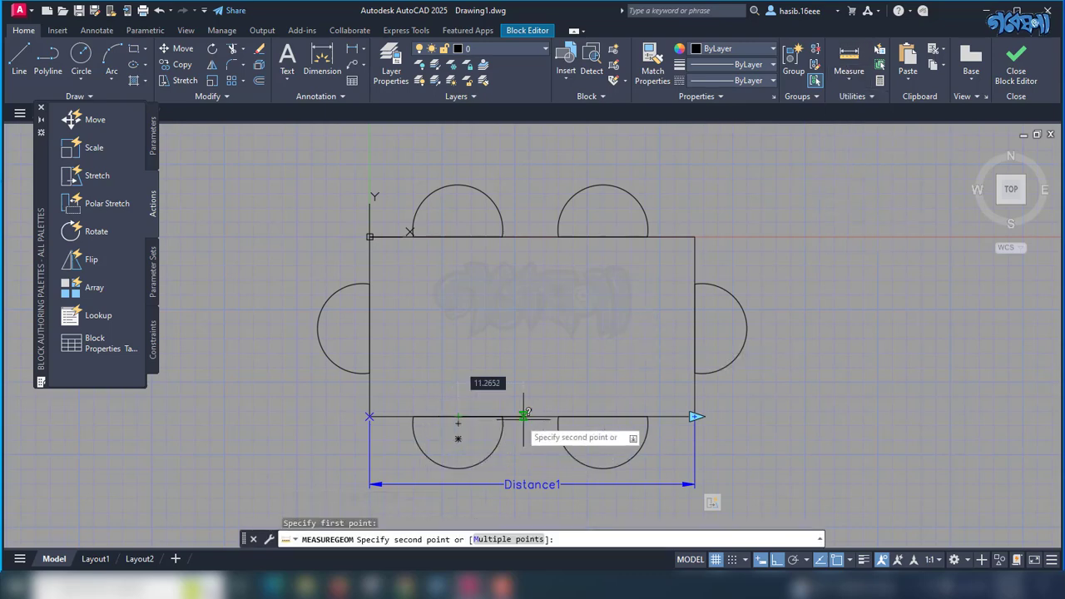
click(603, 417)
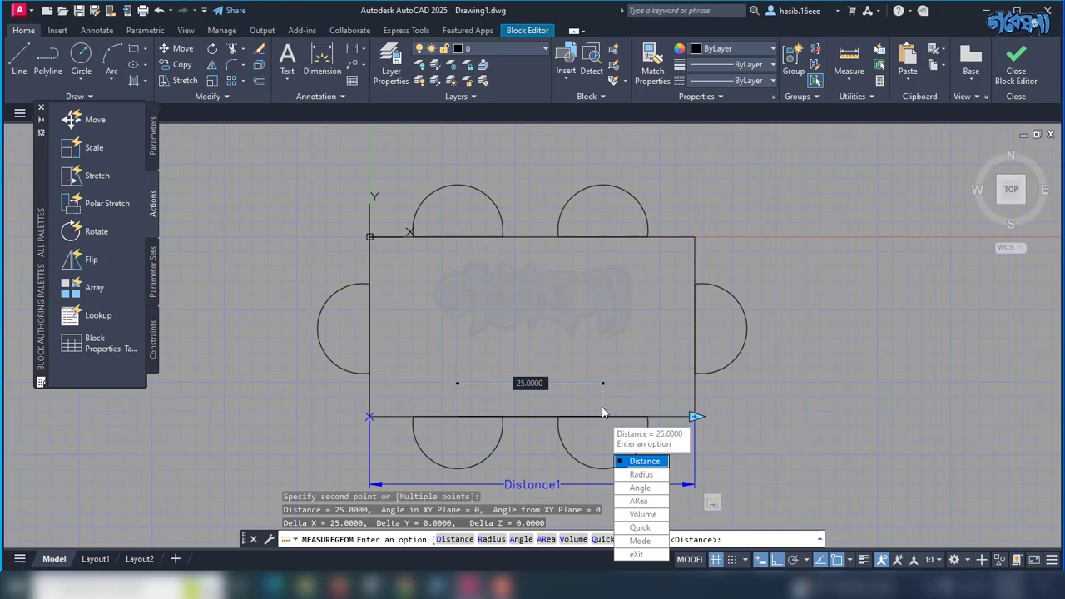
key(Escape)
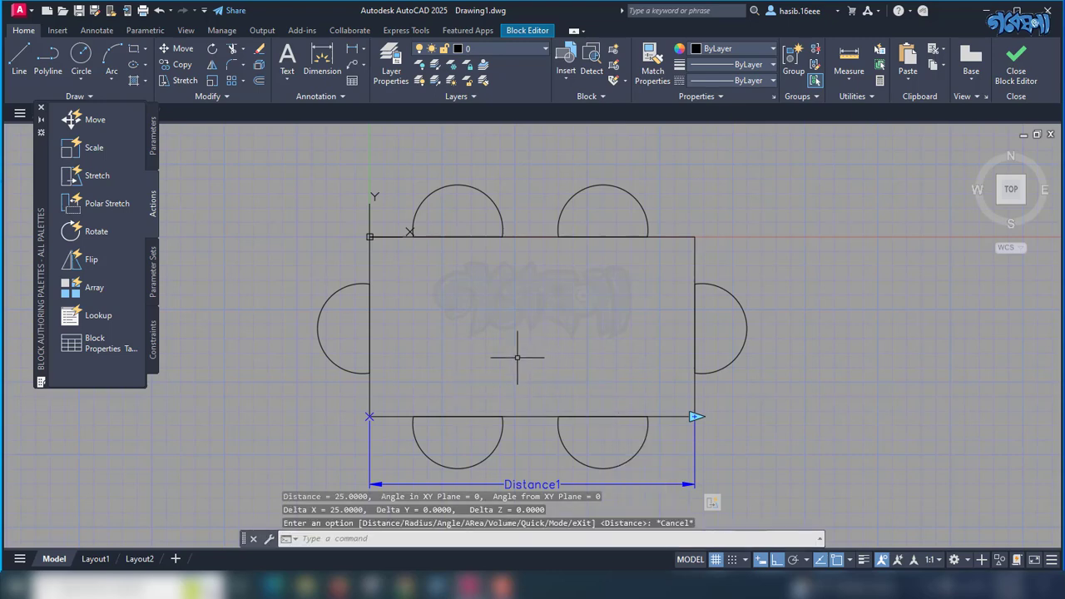
- Add an Array action to the linear parameter, selecting the parameter and the upper and lower left chairs, with a column distance of 25
click(69, 291)
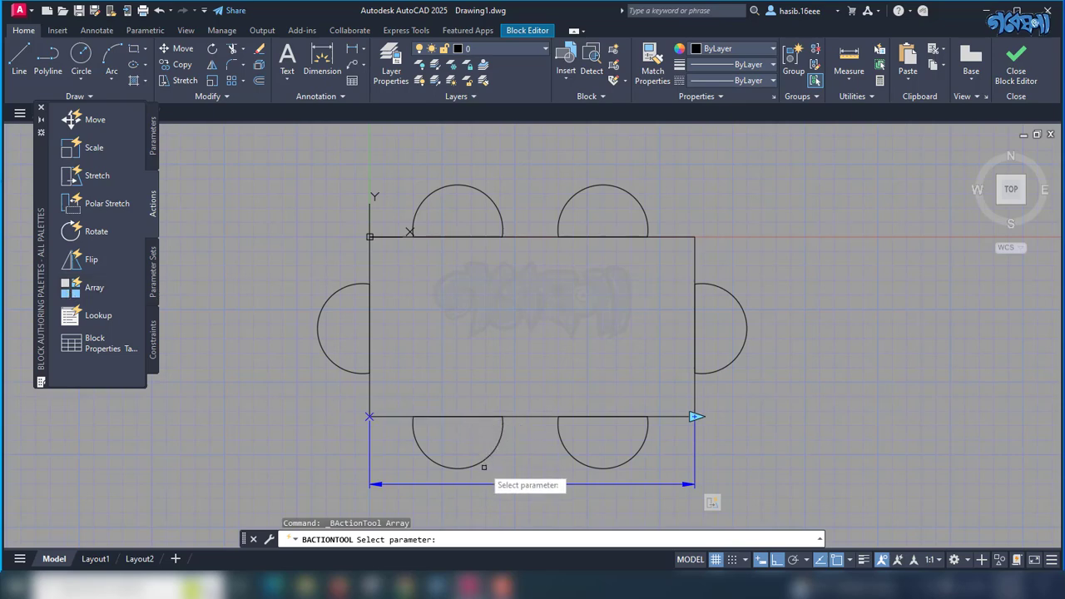
click(570, 489)
click(578, 486)
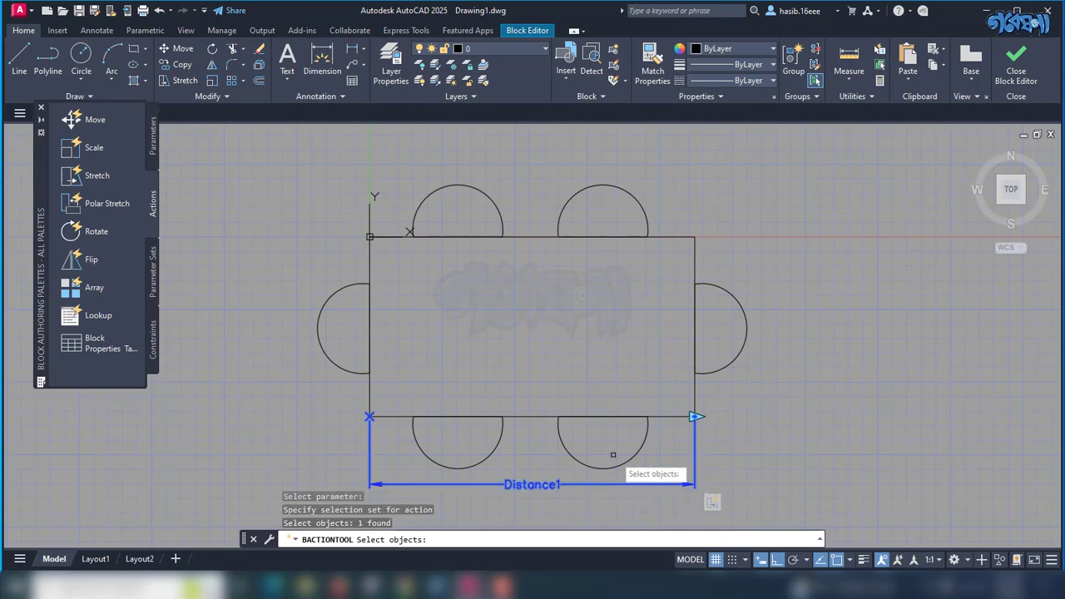
click(495, 224)
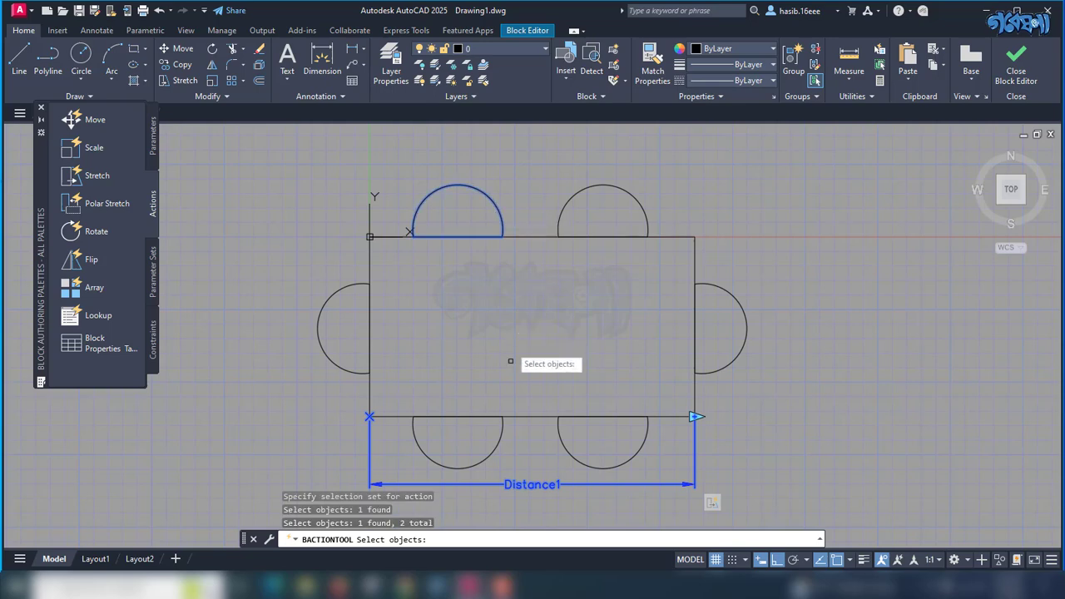
click(503, 436)
key(Return)
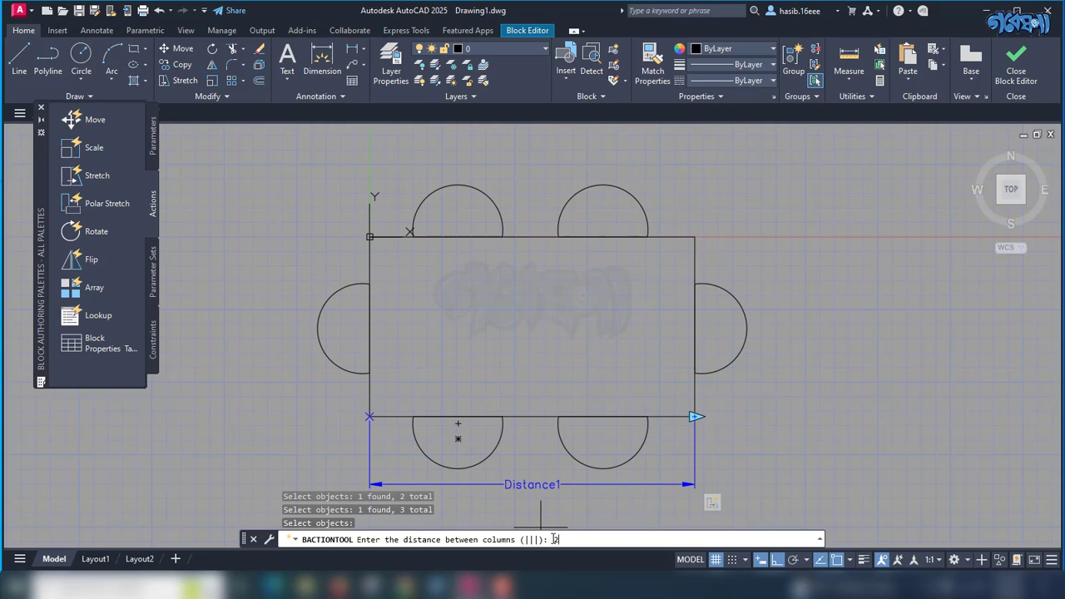
key(Return)
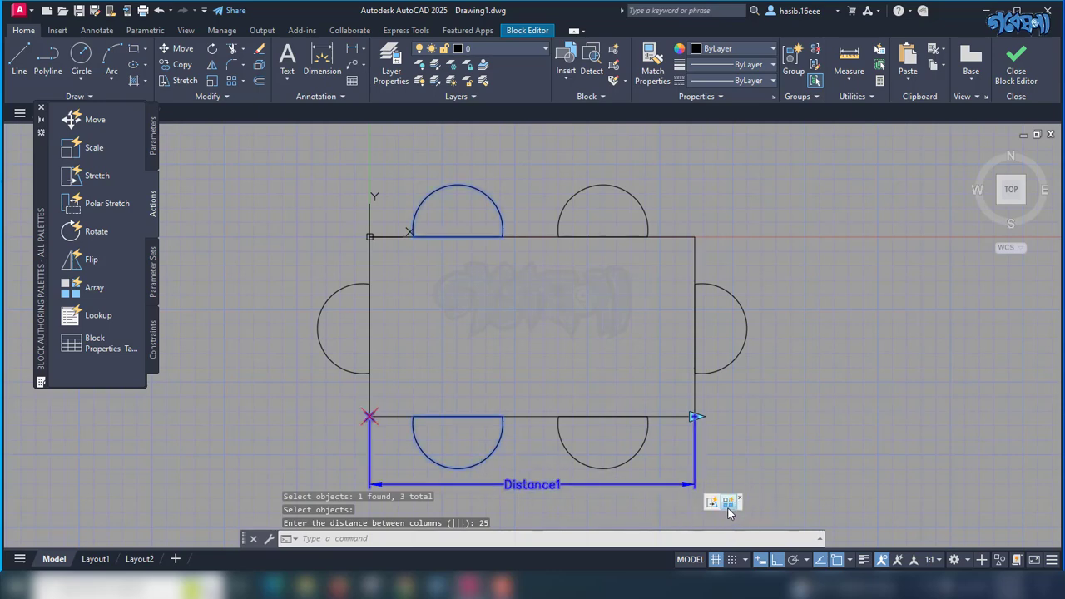
- Test the block in a test window by stretching the table's lower right corner outward to five chairs per long side
click(527, 30)
click(79, 75)
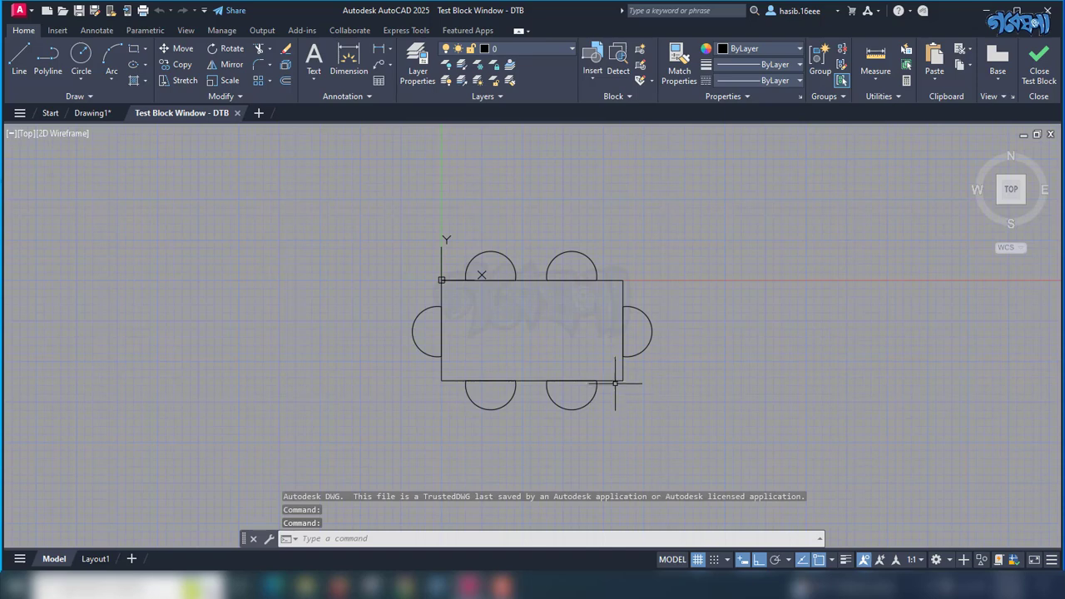
click(615, 381)
click(622, 381)
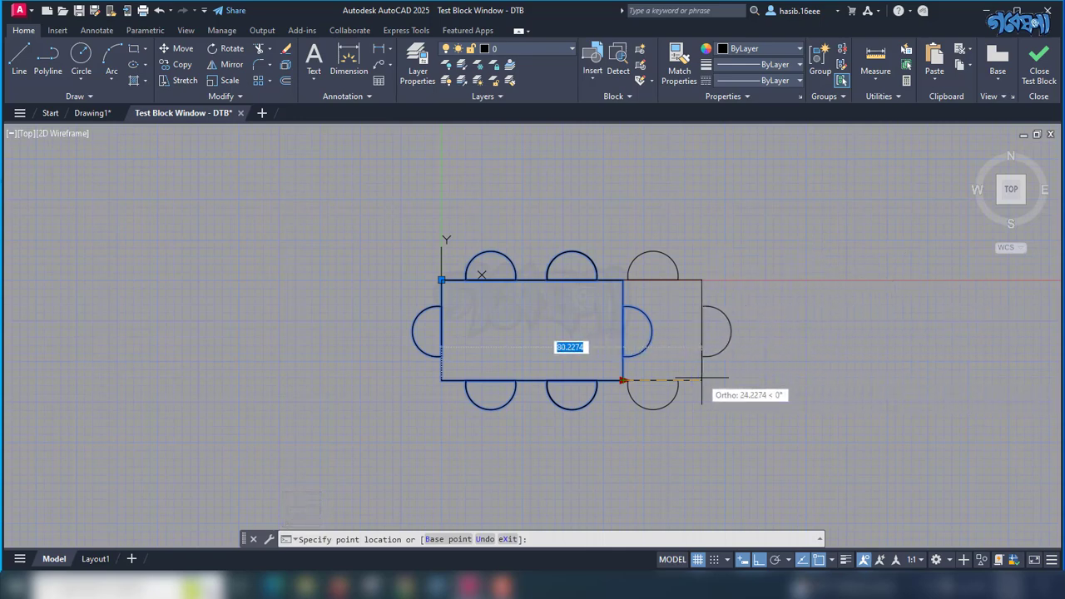
click(912, 379)
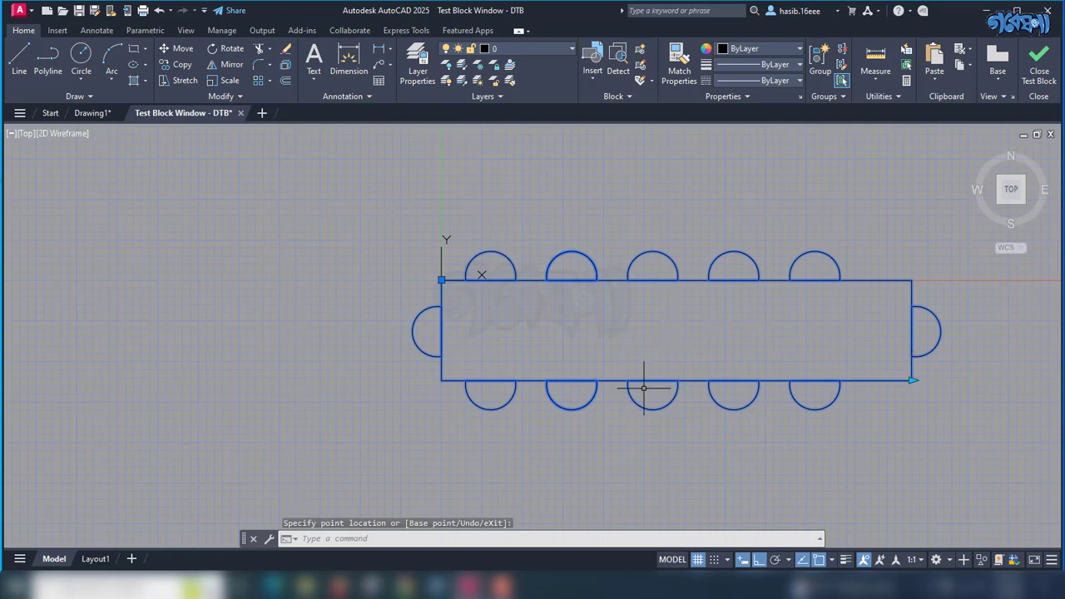
- Close the test window and leave the block editor, saving the parameter changes to the block
click(1038, 62)
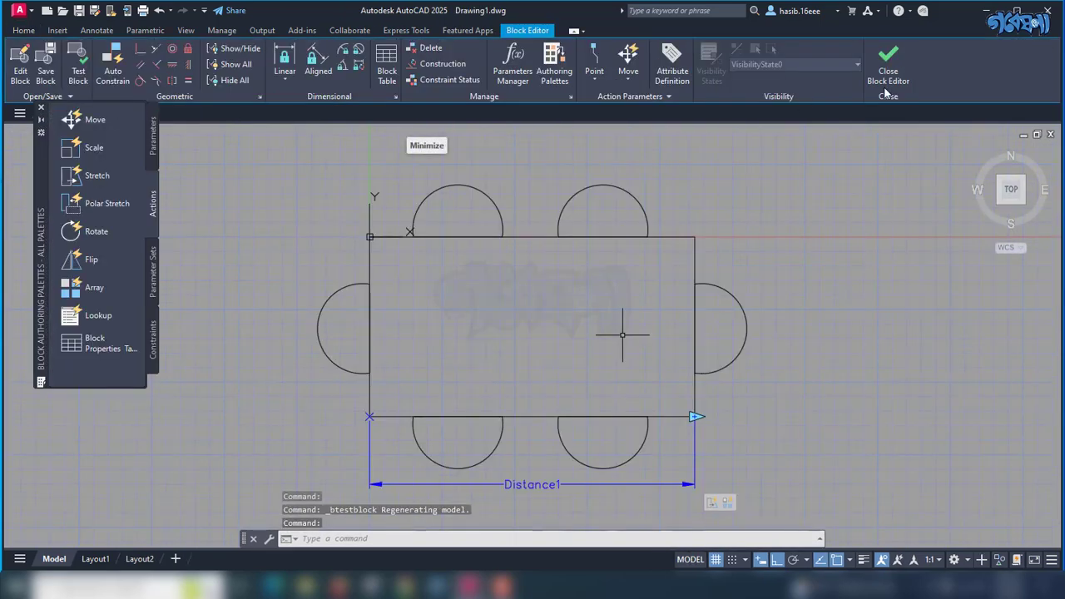
click(888, 62)
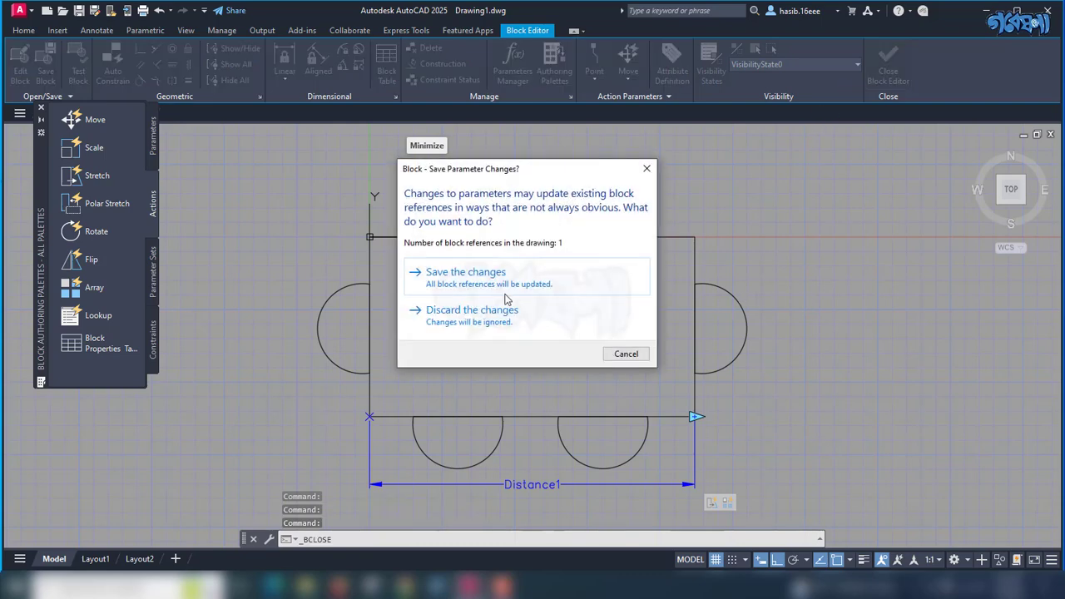
click(445, 278)
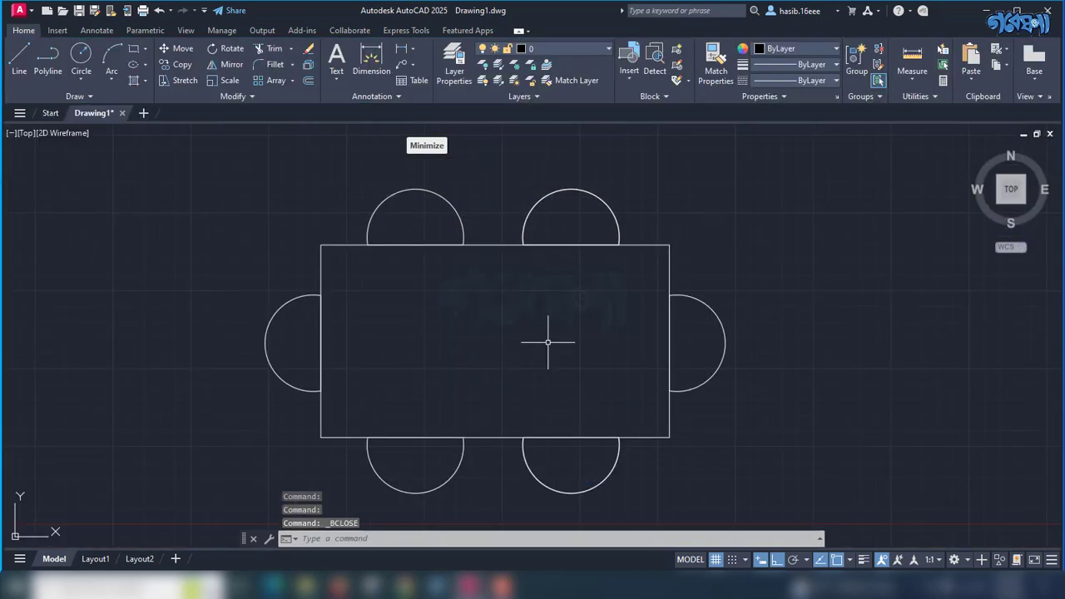
- Stretch the table block in the drawing rightward from its lower right corner to four chairs per long side
click(631, 434)
click(632, 437)
click(646, 435)
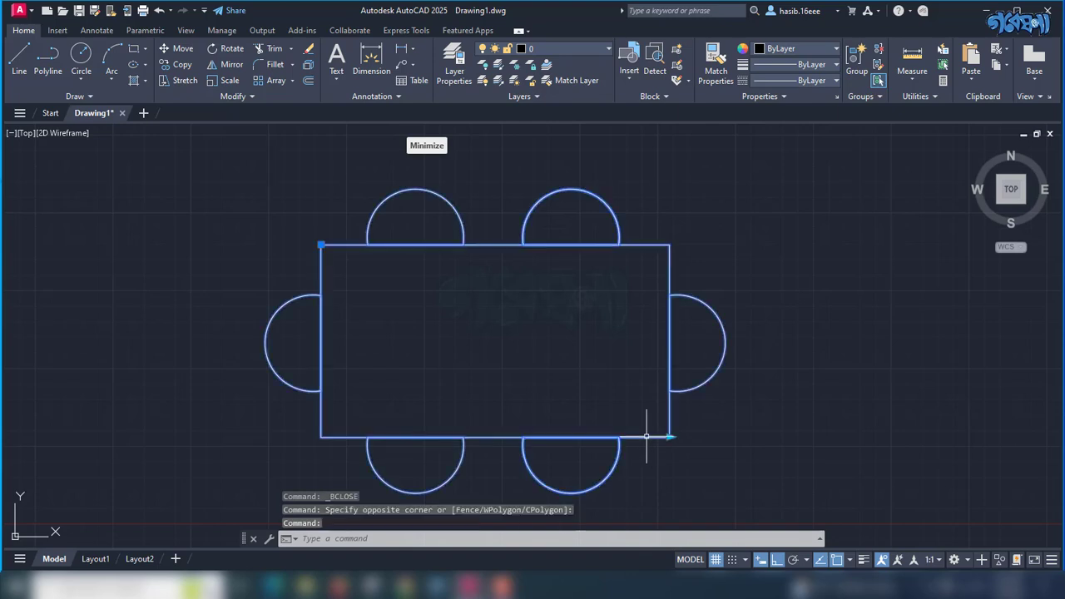
click(671, 438)
scroll(894, 435, down, 2)
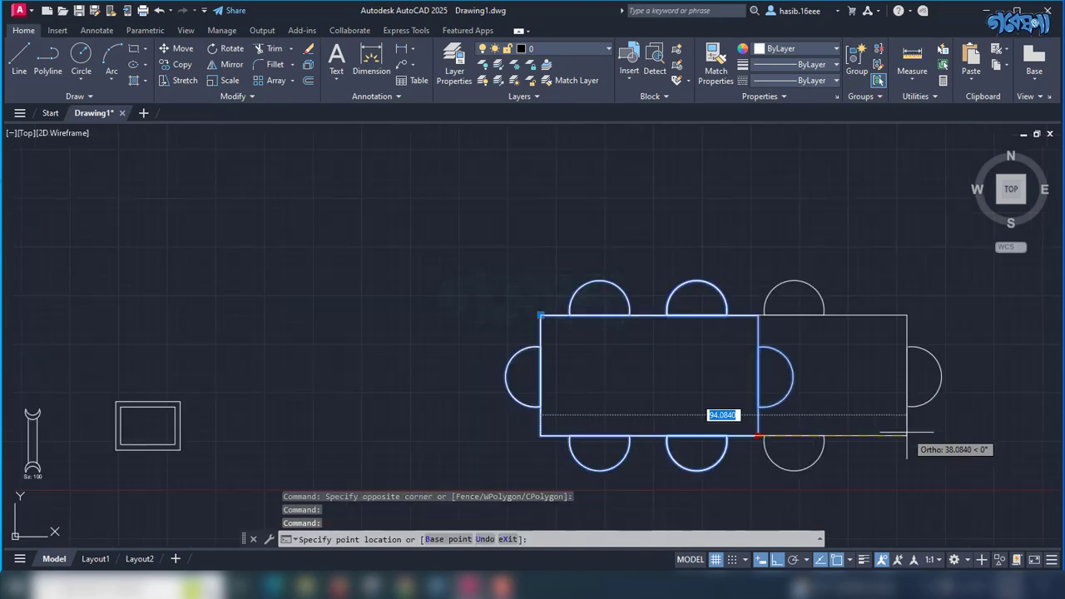
click(999, 432)
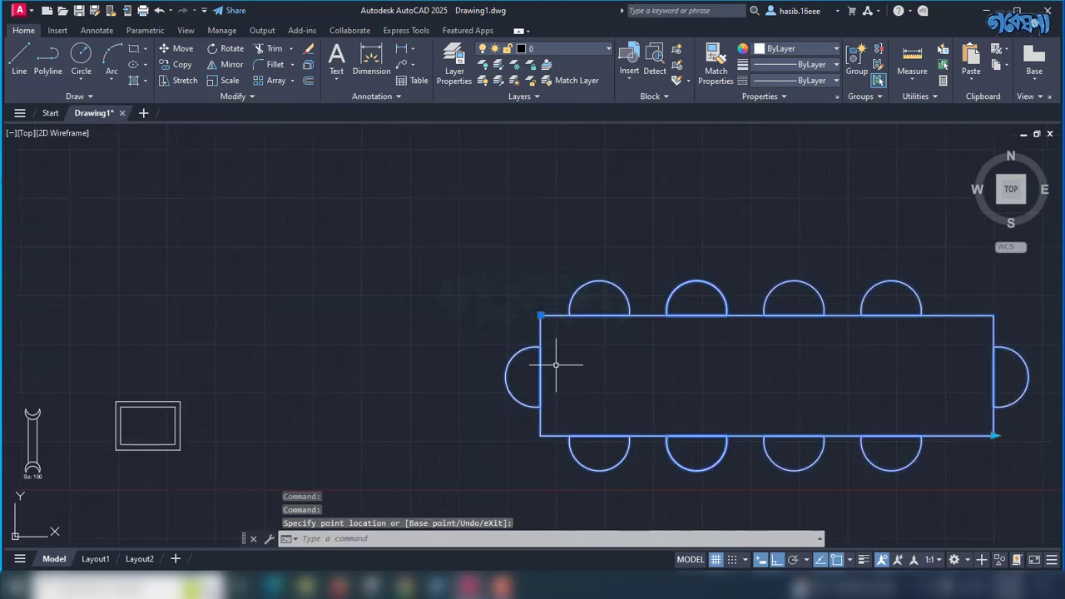
- Shorten the table block to about 67 units long, with two chairs per long side
scroll(338, 333, down, 2)
scroll(692, 397, up, 2)
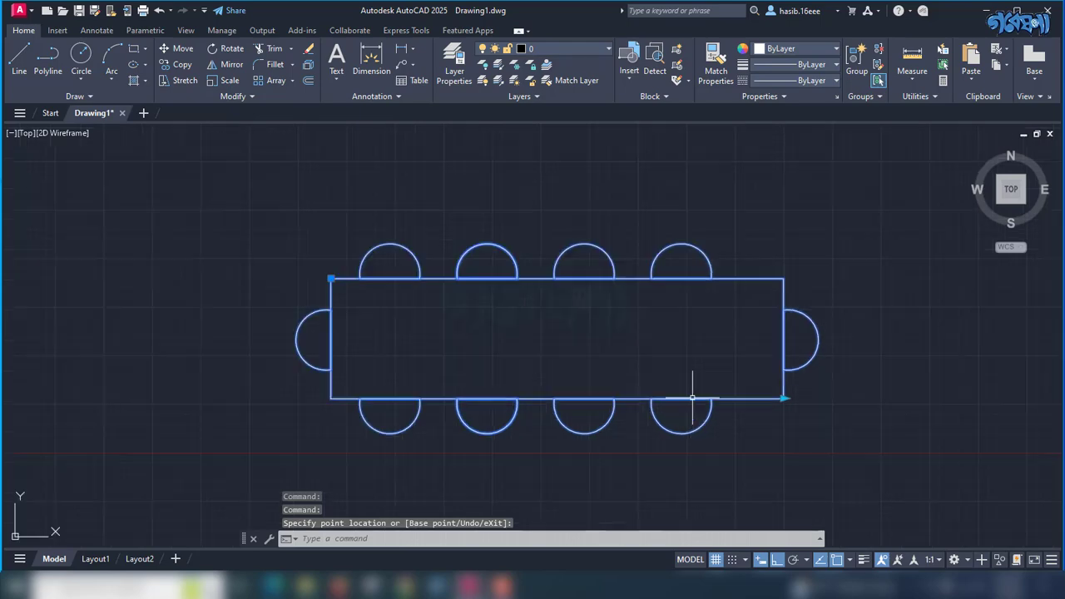
click(783, 398)
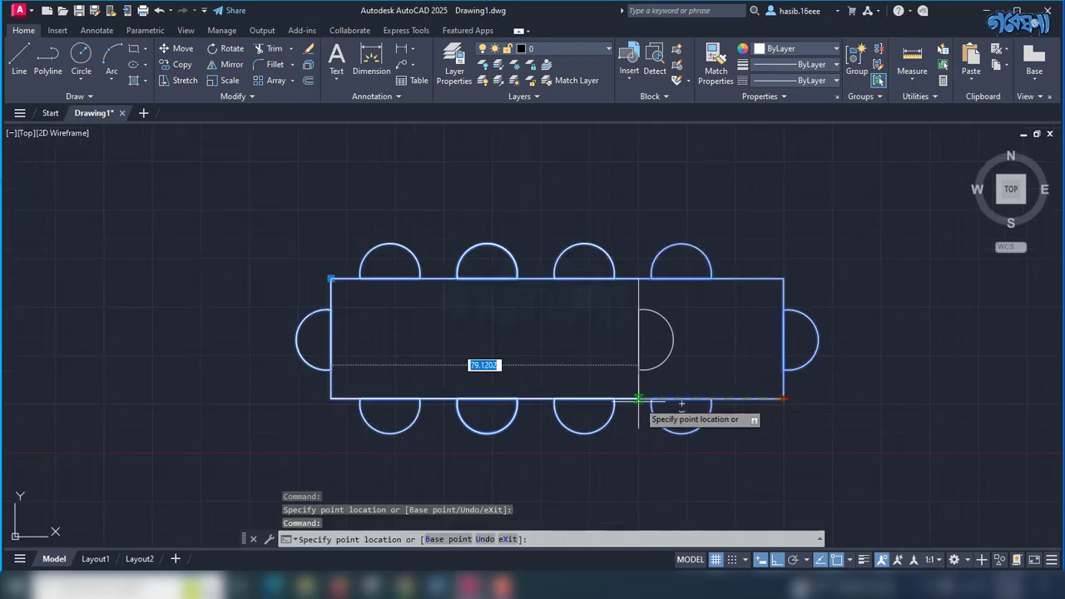
click(590, 398)
- Lengthen the table block again from its lower right corner to four chairs per long side
click(591, 399)
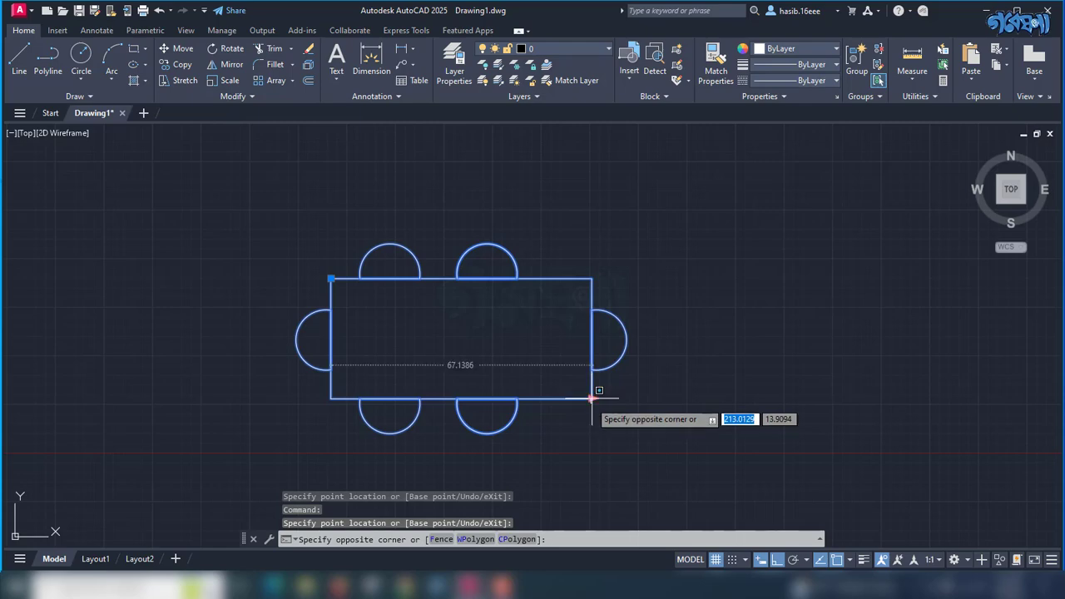
click(592, 400)
click(597, 399)
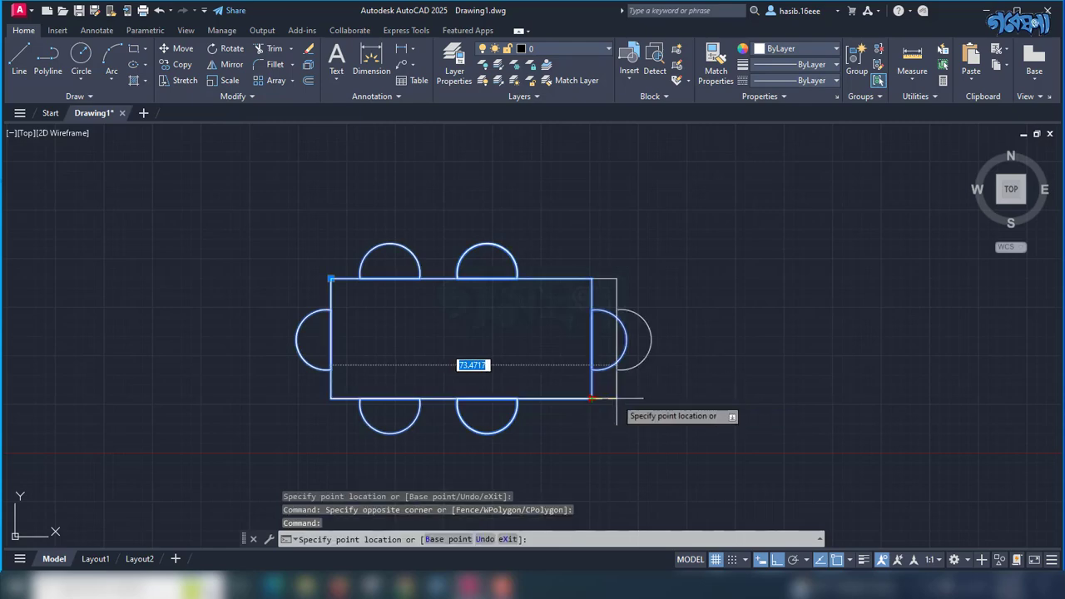
click(798, 407)
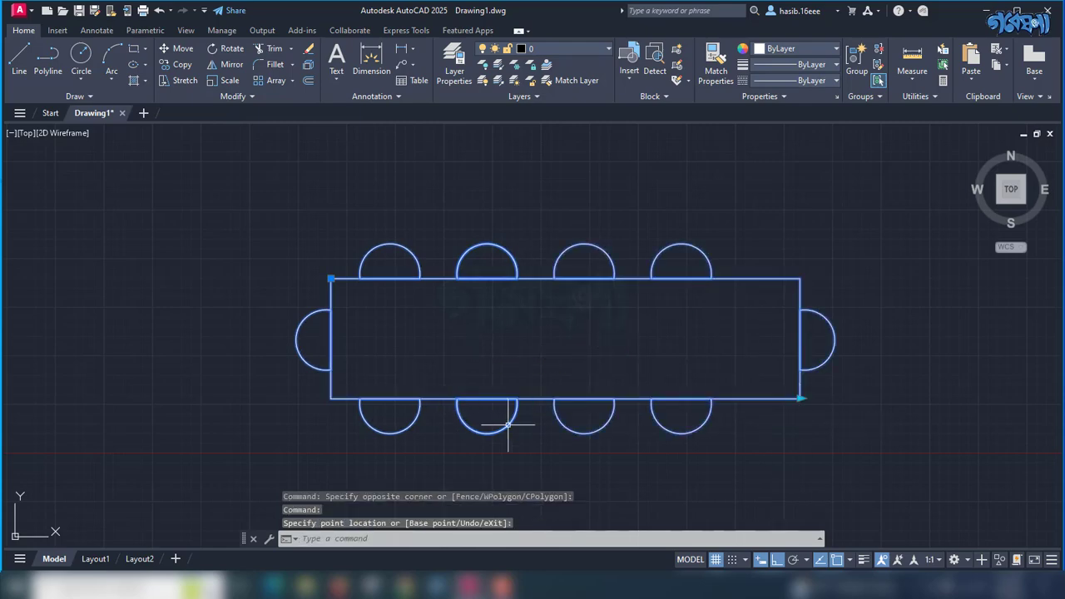